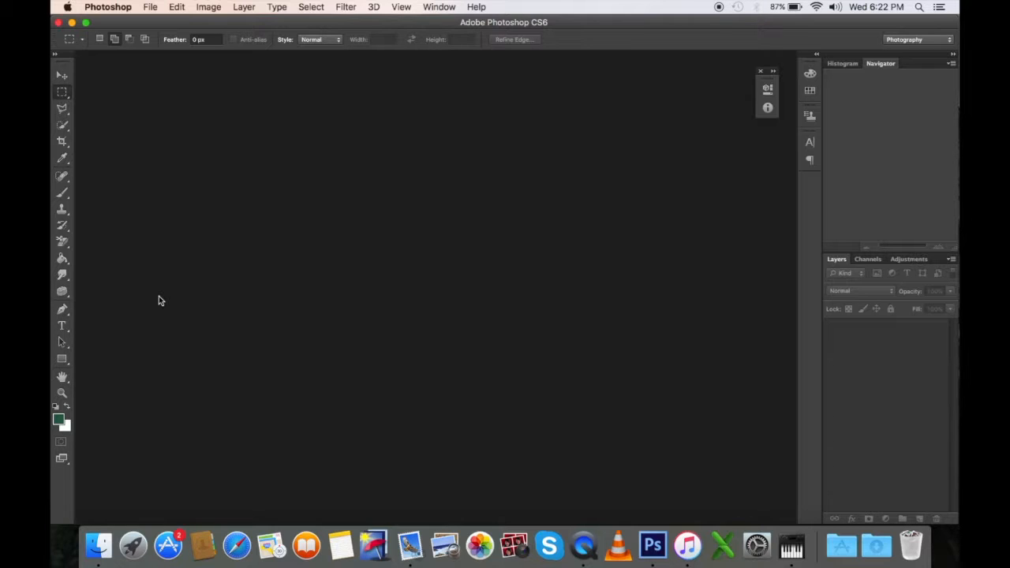
Step: Open the photo _MG_4774 unedit.jpg from the Zabeel RAW folder in Adobe Photoshop CS6
click(99, 544)
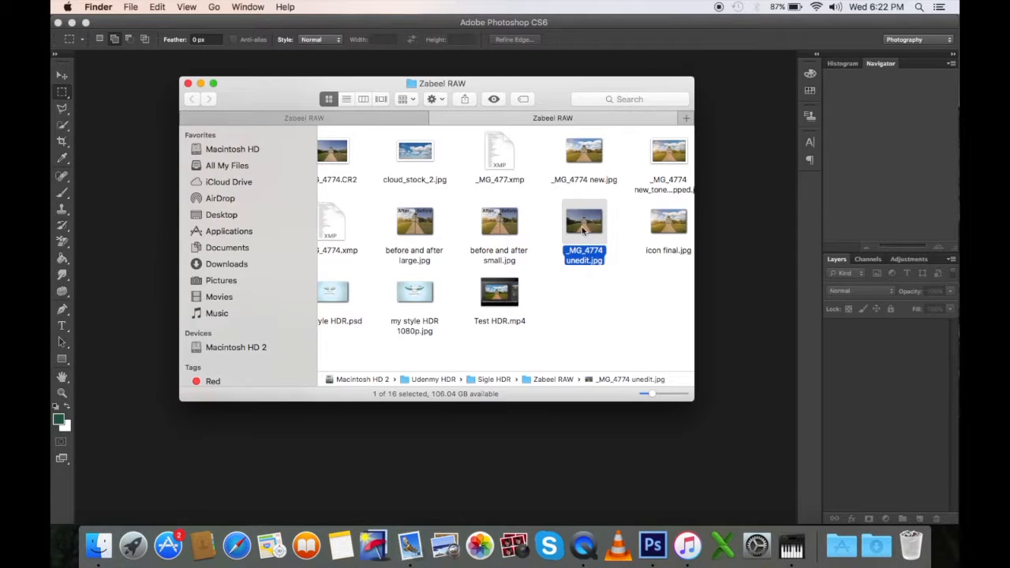
right_click(585, 217)
mouse_move(599, 235)
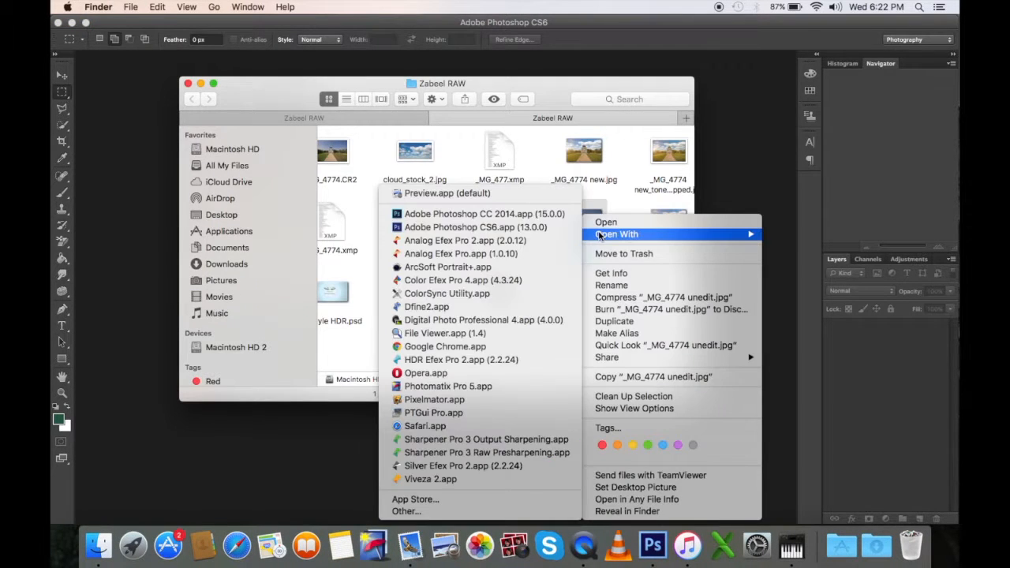
click(550, 229)
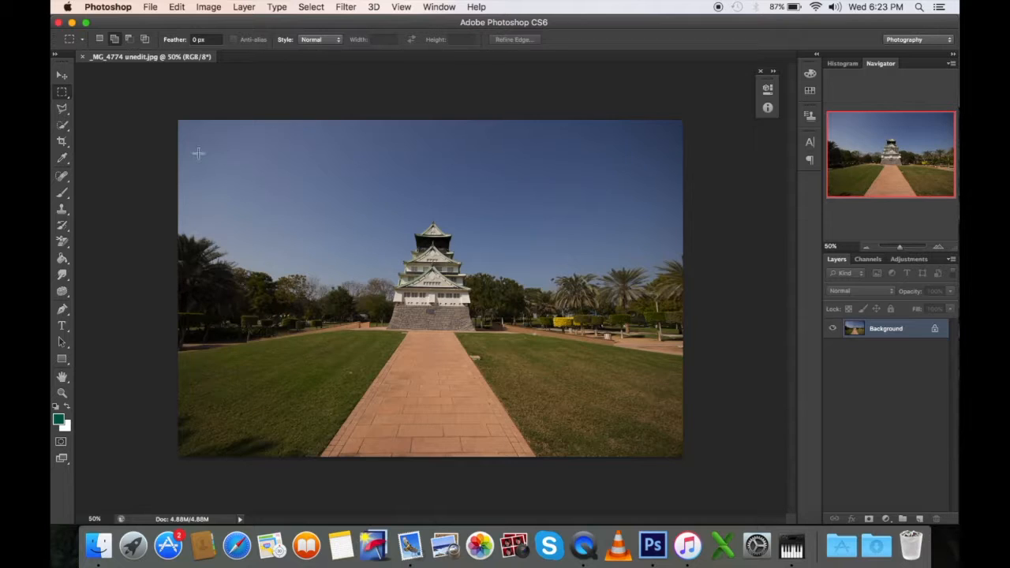
Step: Make a rectangular marquee selection in the sky to the upper left of the castle
click(64, 108)
click(63, 95)
drag(252, 142, 381, 210)
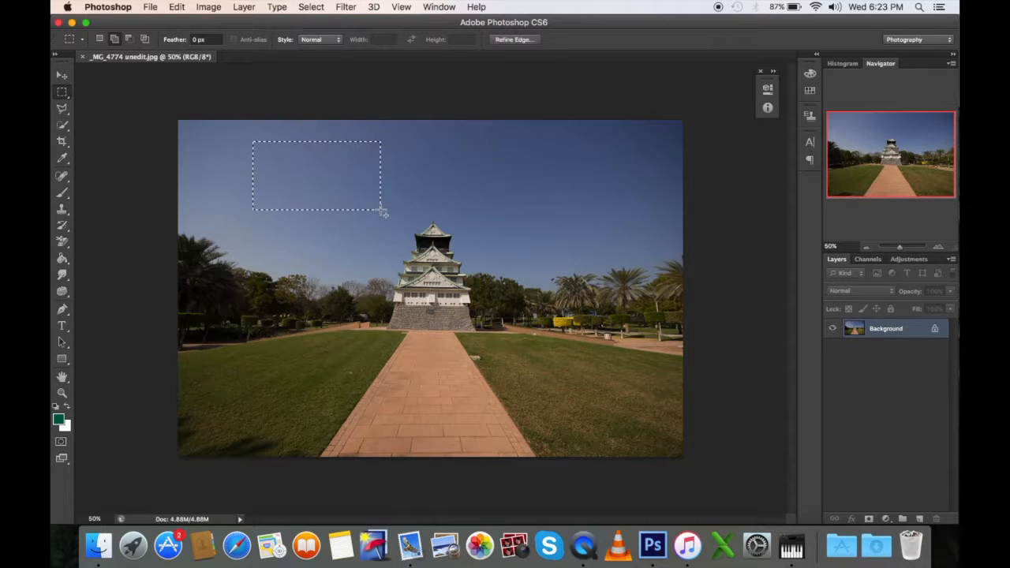
Step: Replace the selection with a tall elliptical marquee to the right of the castle, reaching from the sky to the lawn
click(64, 95)
click(89, 101)
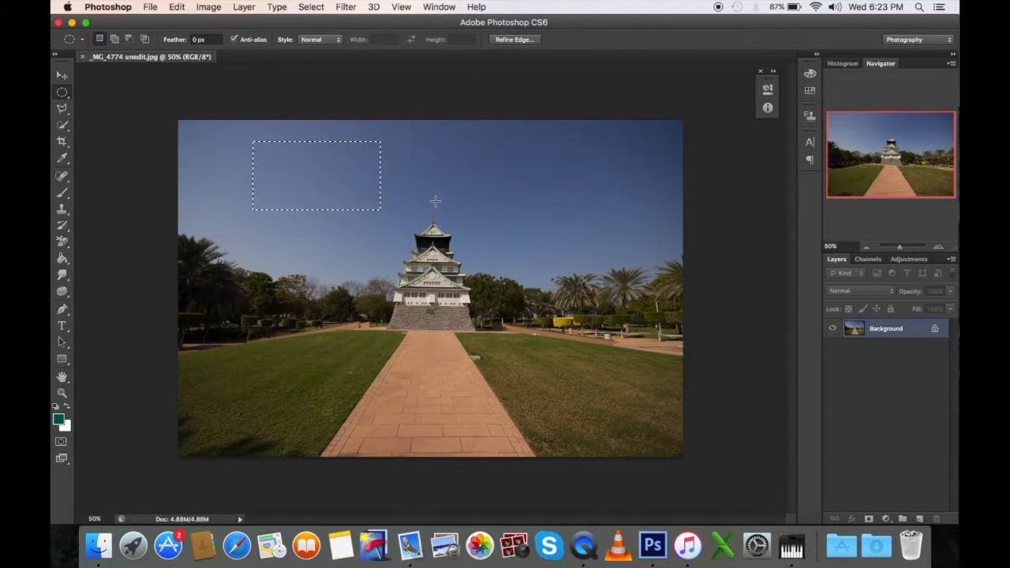
drag(472, 160, 571, 340)
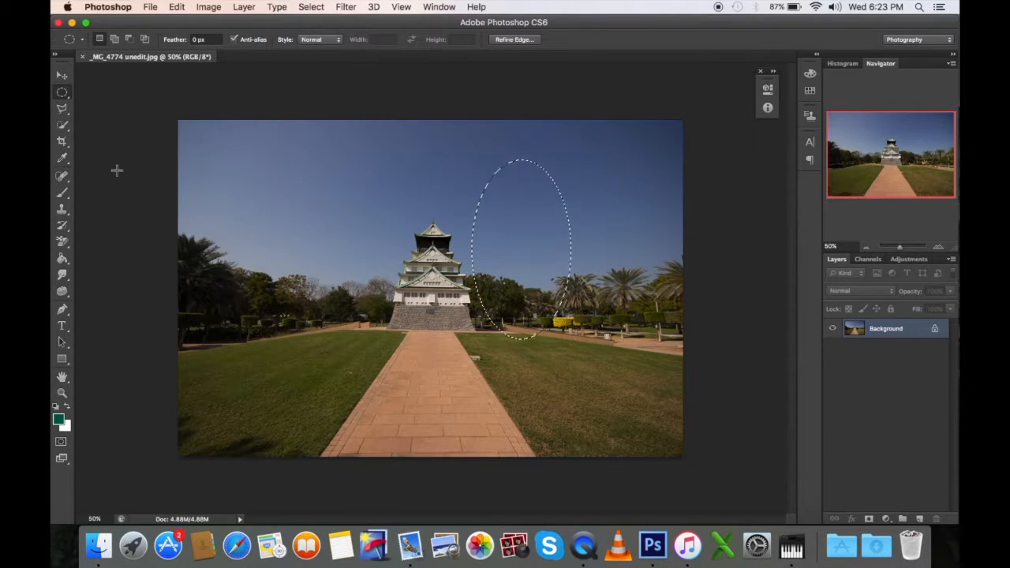
Step: Deselect the ellipse and outline a notched polygon in the sky left of the castle with the Polygonal Lasso
click(62, 109)
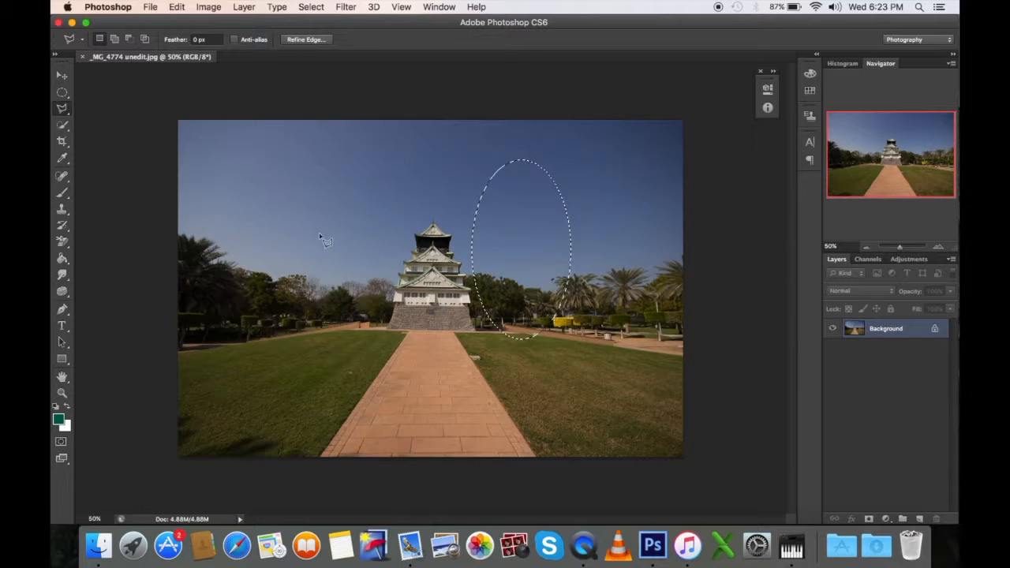
scroll(251, 210, up, 5)
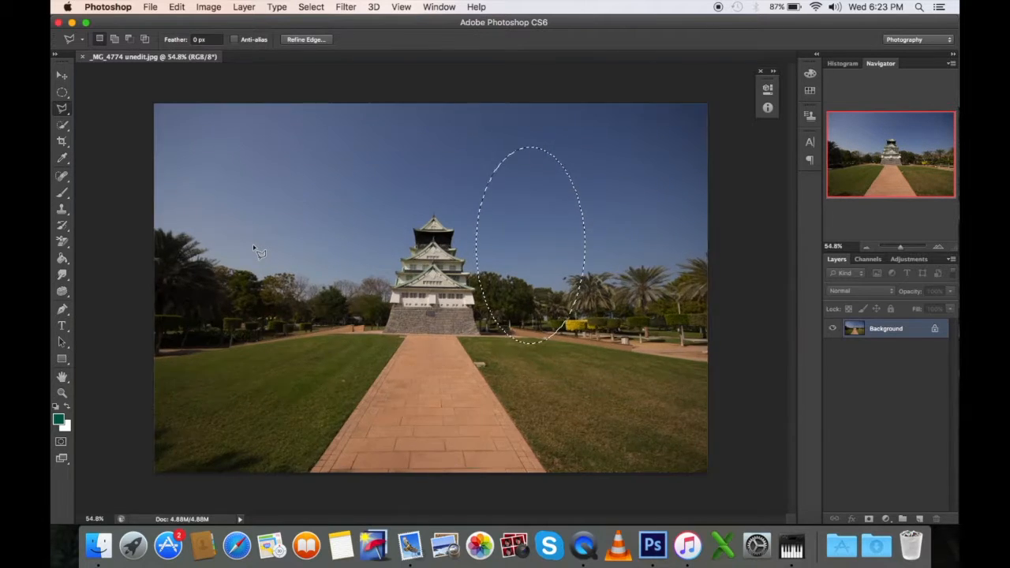
scroll(256, 251, left, 4)
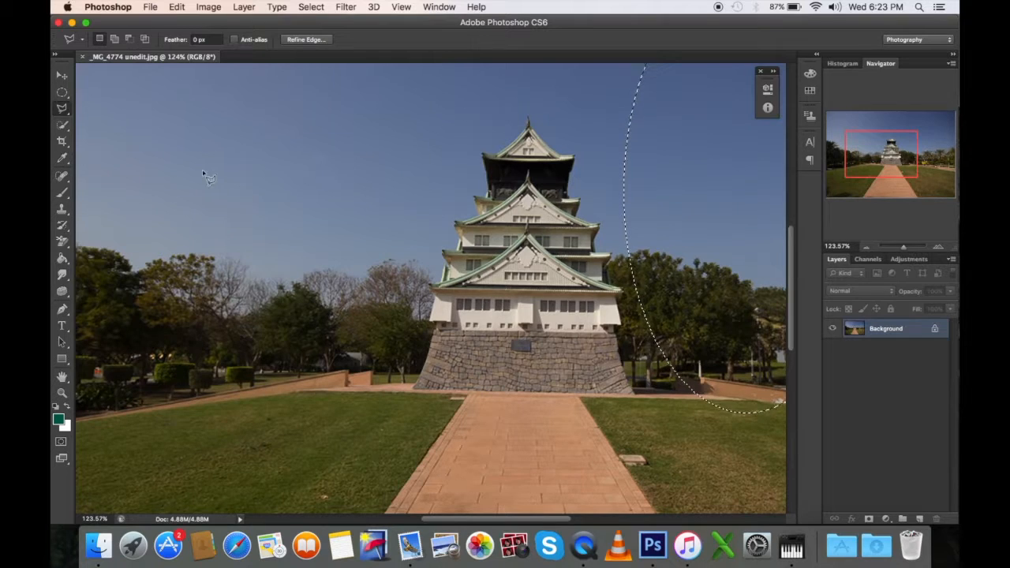
key(super+d)
double_click(204, 172)
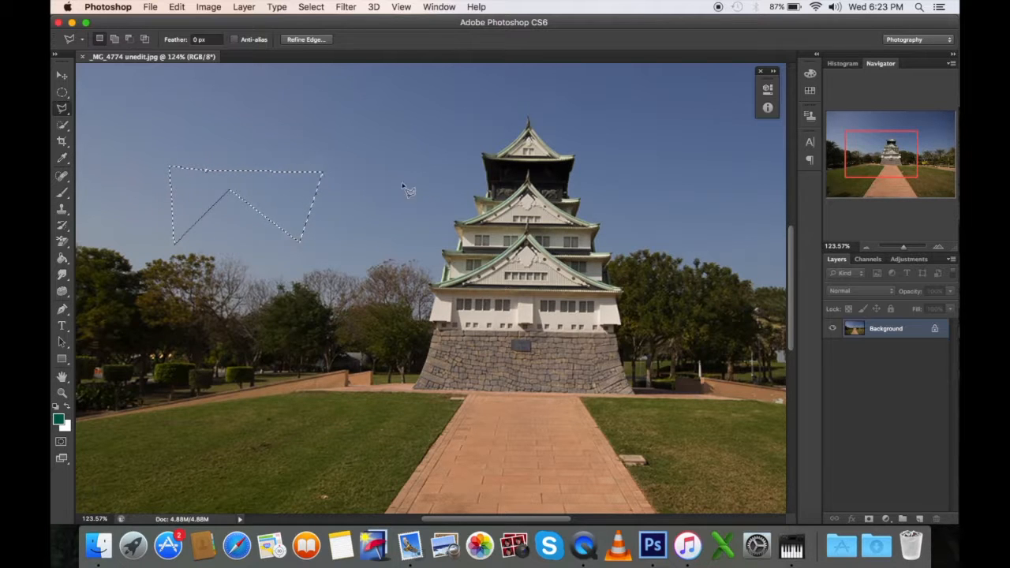
Step: Replace the selection with a four-sided Polygonal Lasso outline around the castle's top roof
scroll(435, 155, up, 3)
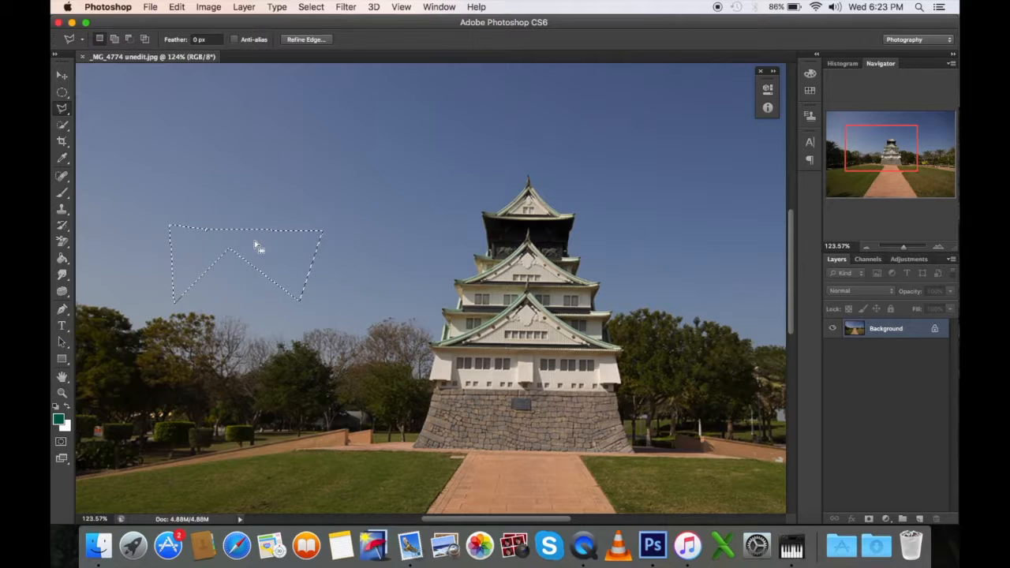
click(431, 153)
click(444, 250)
click(608, 146)
click(431, 152)
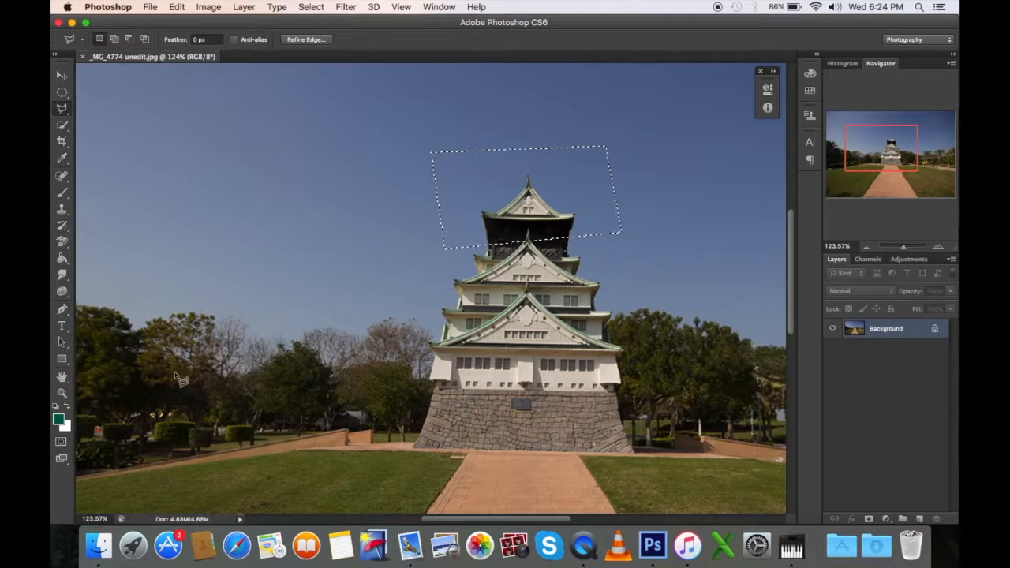
Step: Add a triangle in the sky and another polygon overlapping the castle's left side to the current selection
click(116, 40)
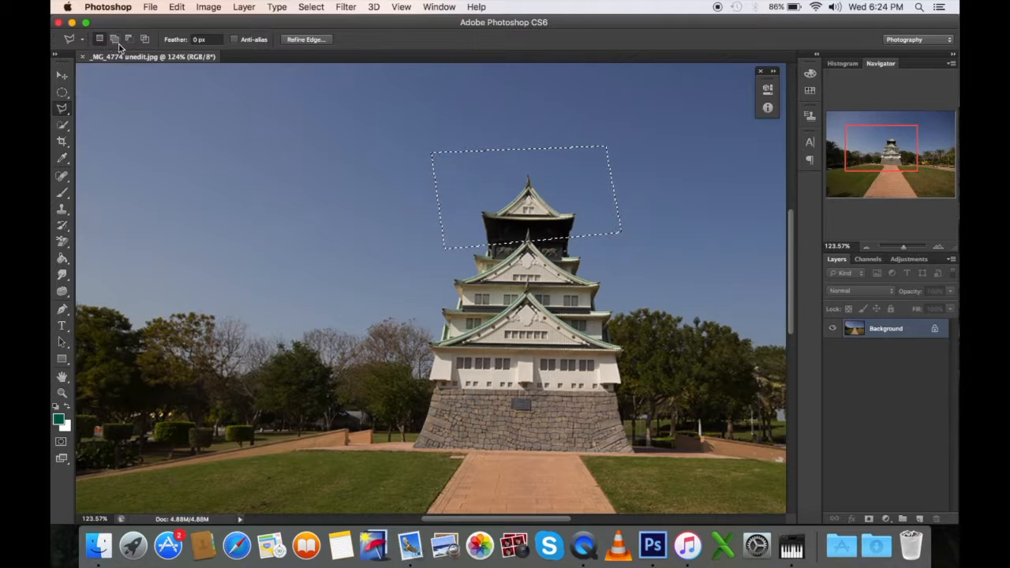
click(176, 222)
click(181, 227)
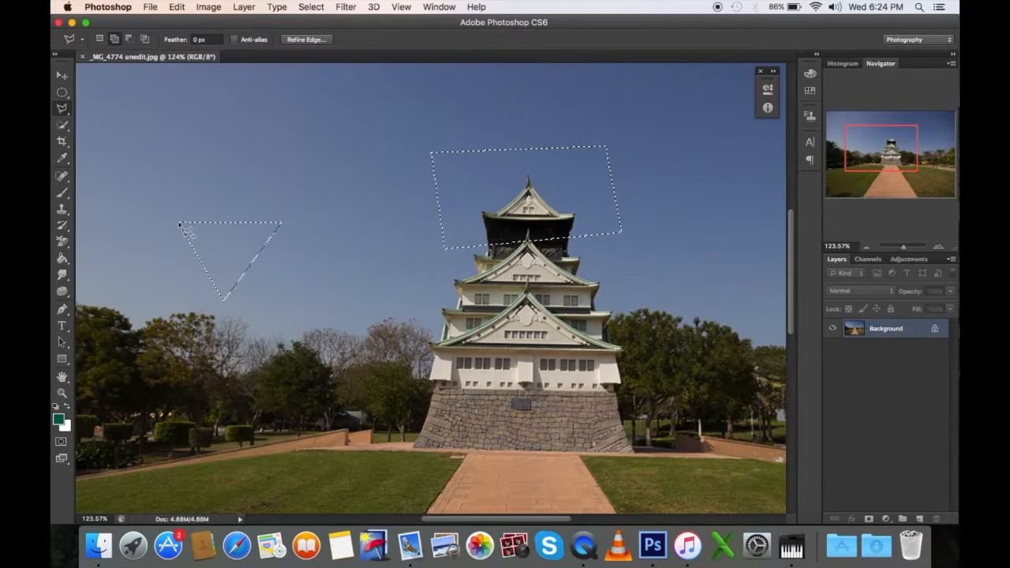
scroll(314, 324, down, 3)
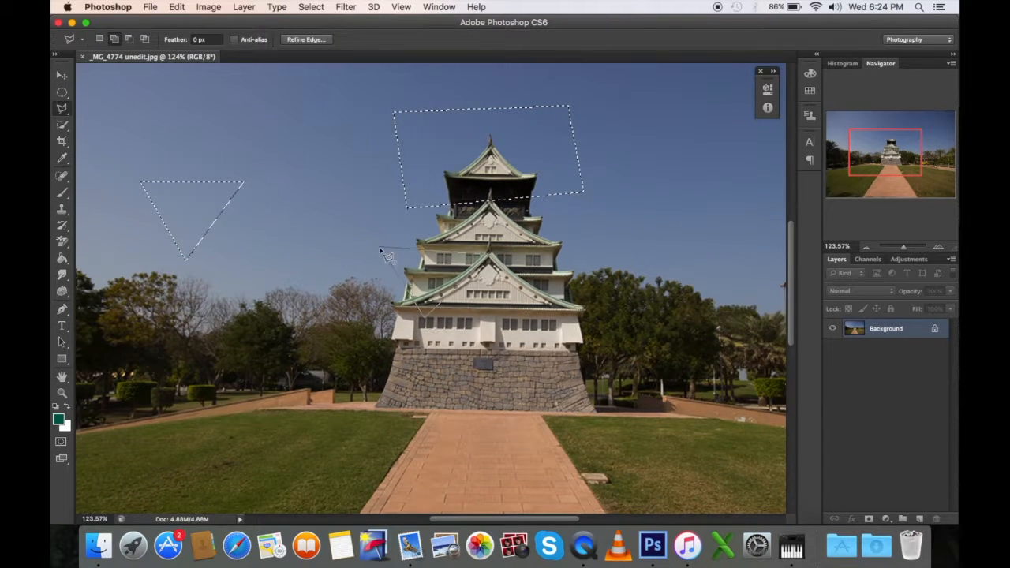
scroll(268, 211, left, 6)
scroll(269, 211, up, 2)
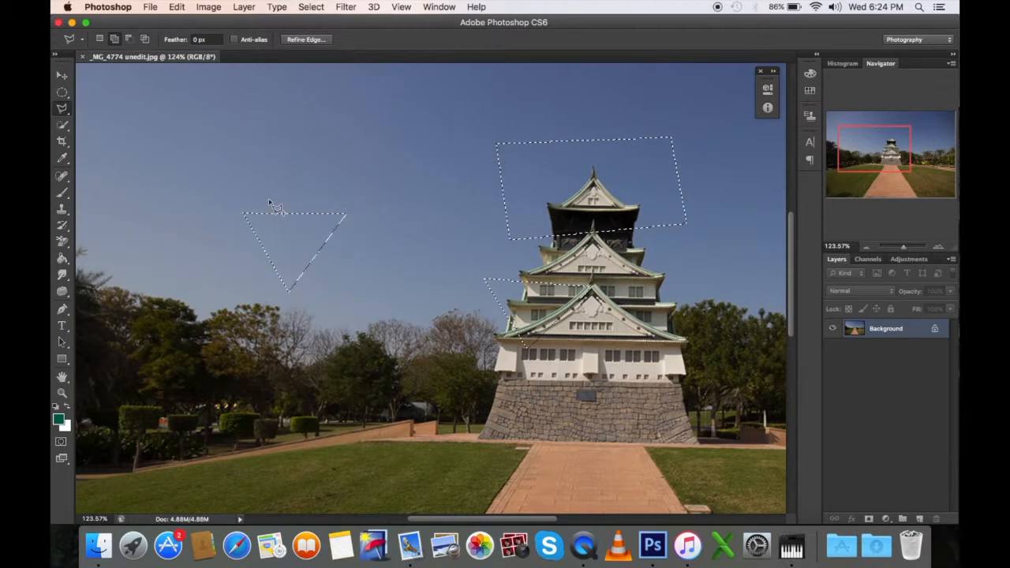
Step: Subtract the left part of the sky triangle, and intersect the selection with a polygon drawn around the remaining triangle
click(130, 43)
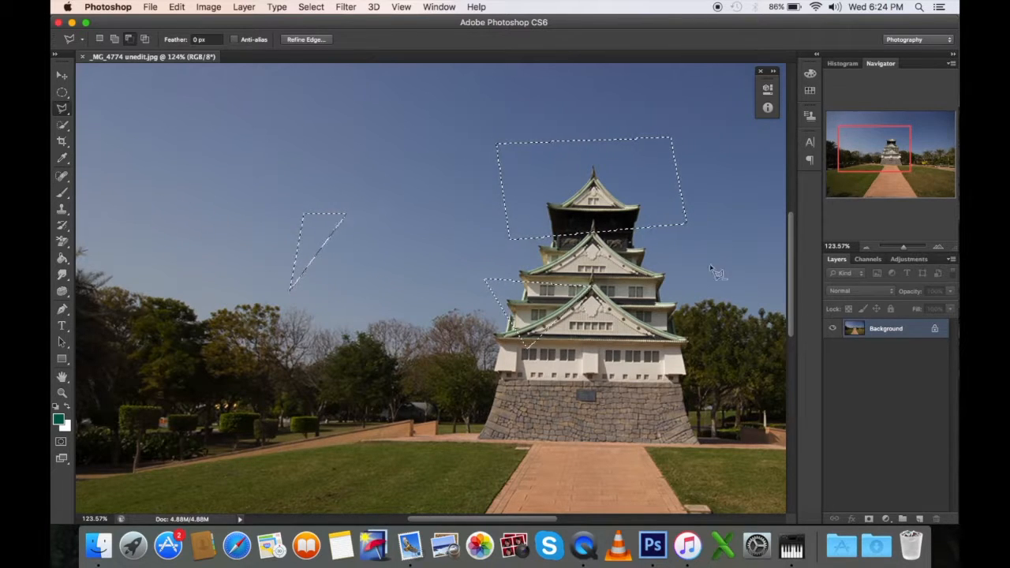
click(146, 40)
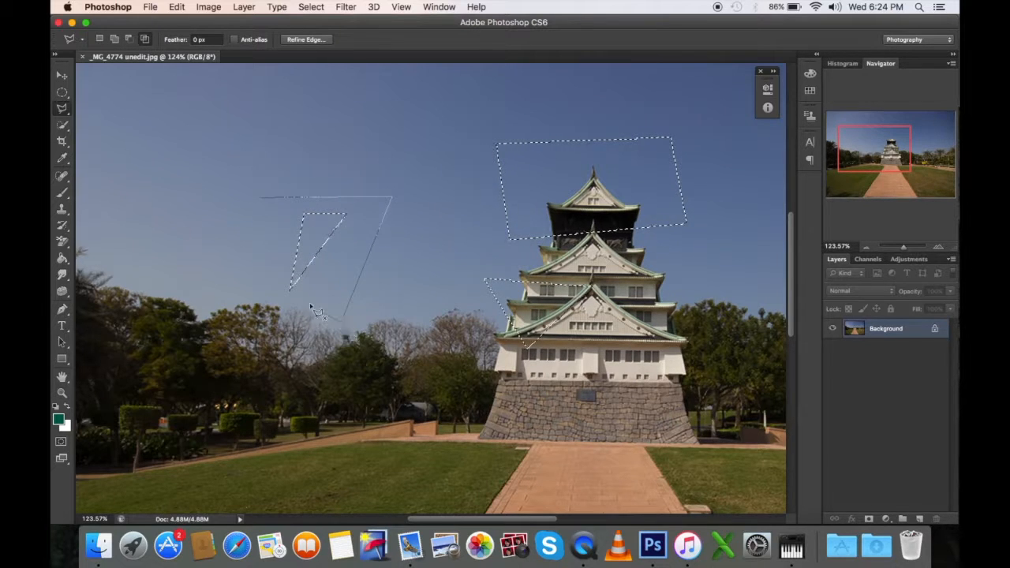
click(264, 198)
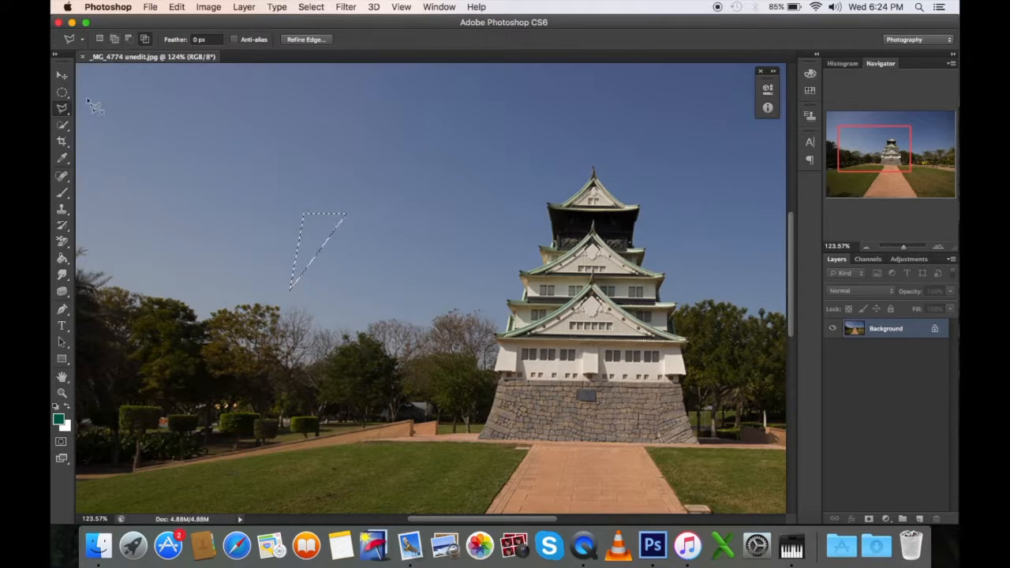
Step: Add the whole sky above the trees and castle to the selection with the Quick Selection tool
click(64, 126)
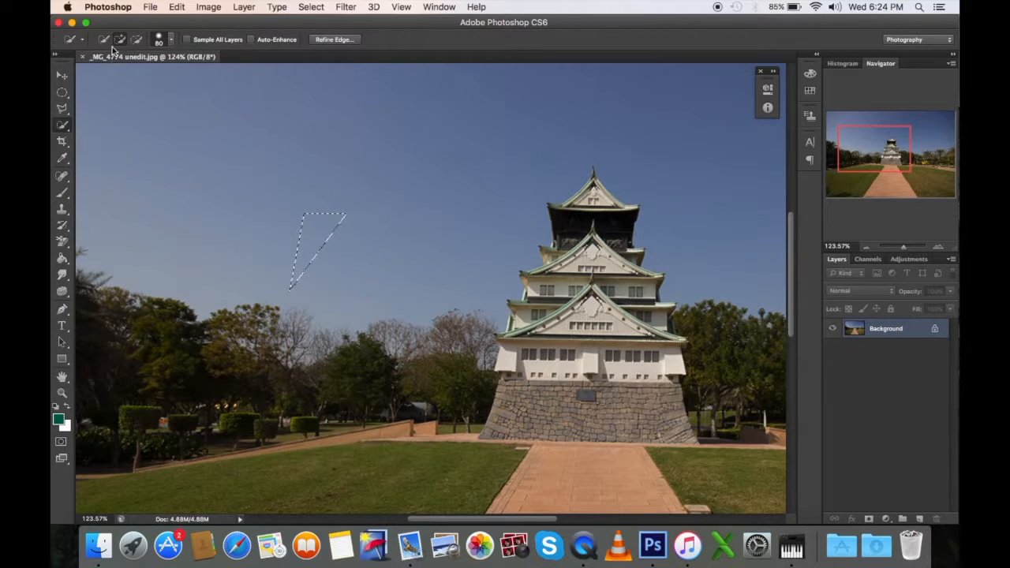
scroll(226, 112, up, 3)
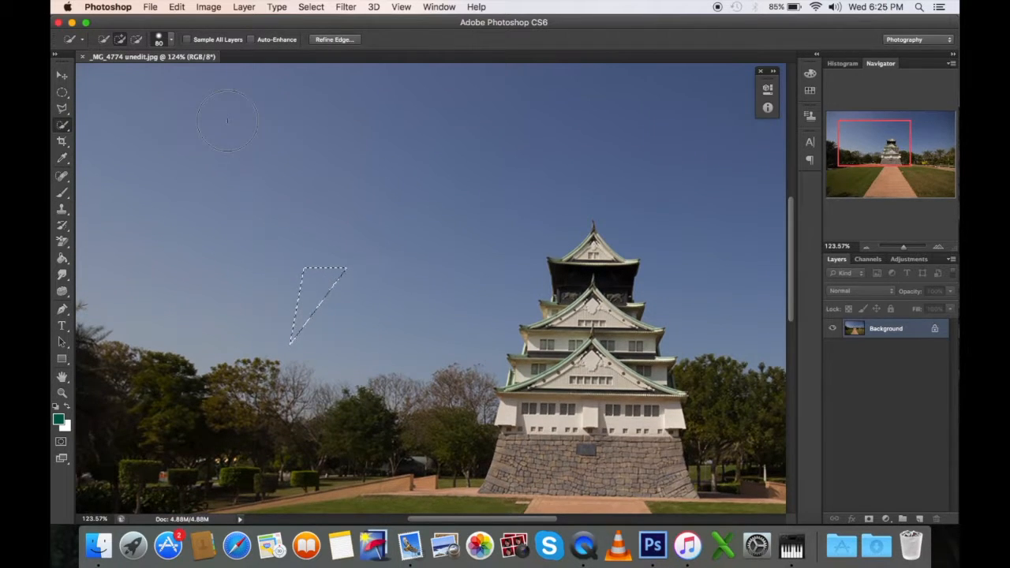
scroll(227, 120, down, 3)
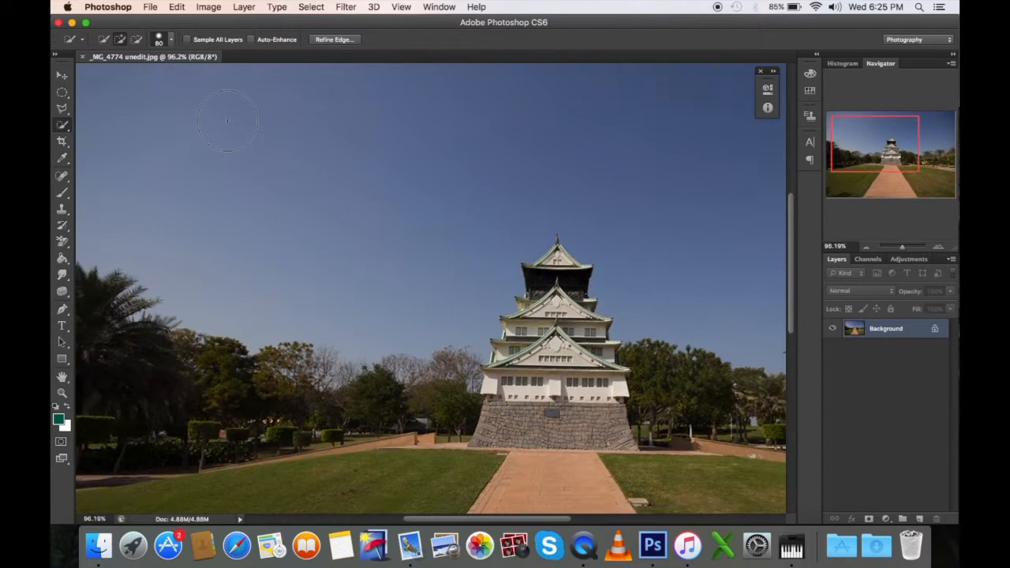
scroll(227, 120, down, 2)
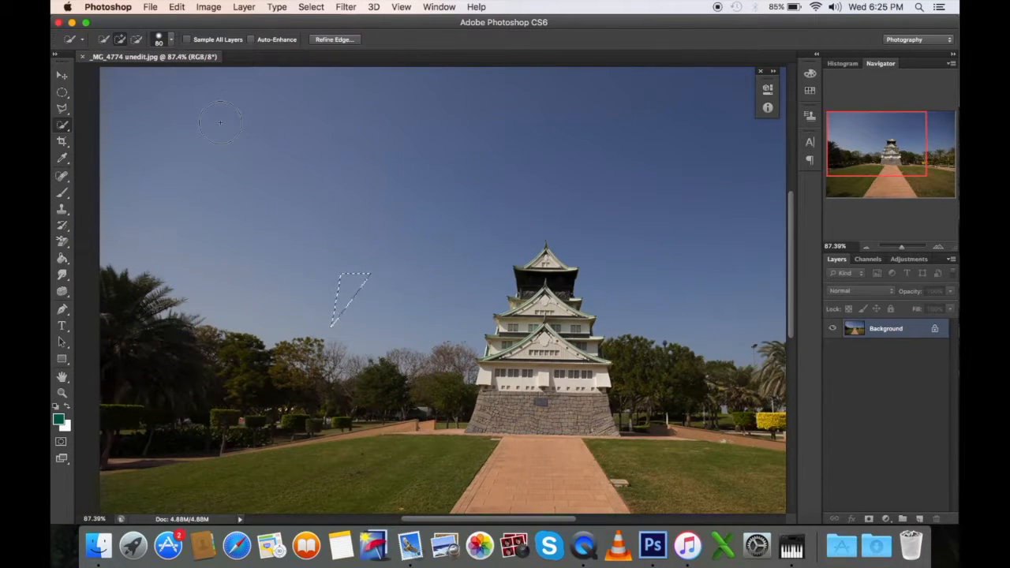
scroll(220, 122, right, 2)
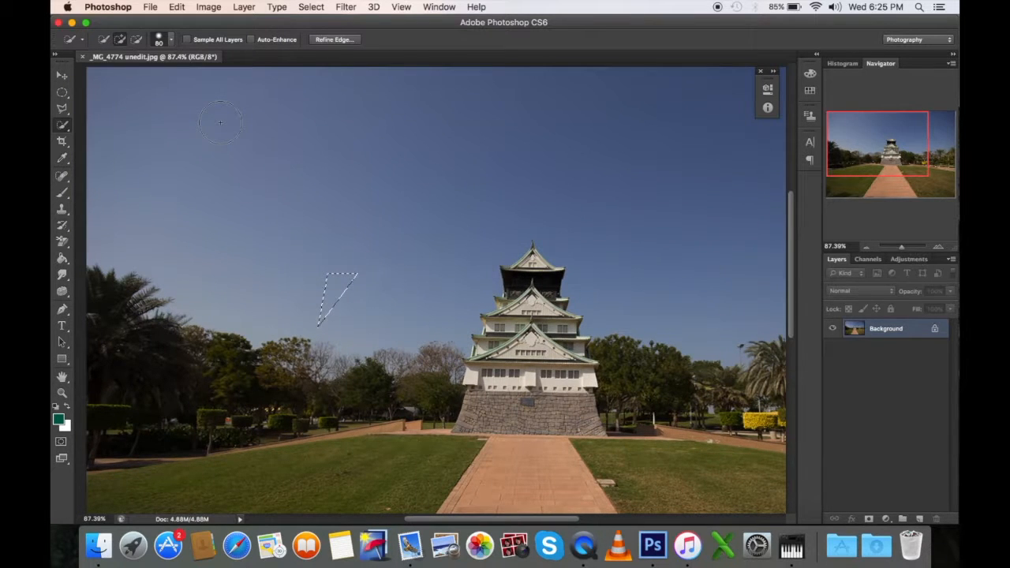
scroll(225, 127, right, 4)
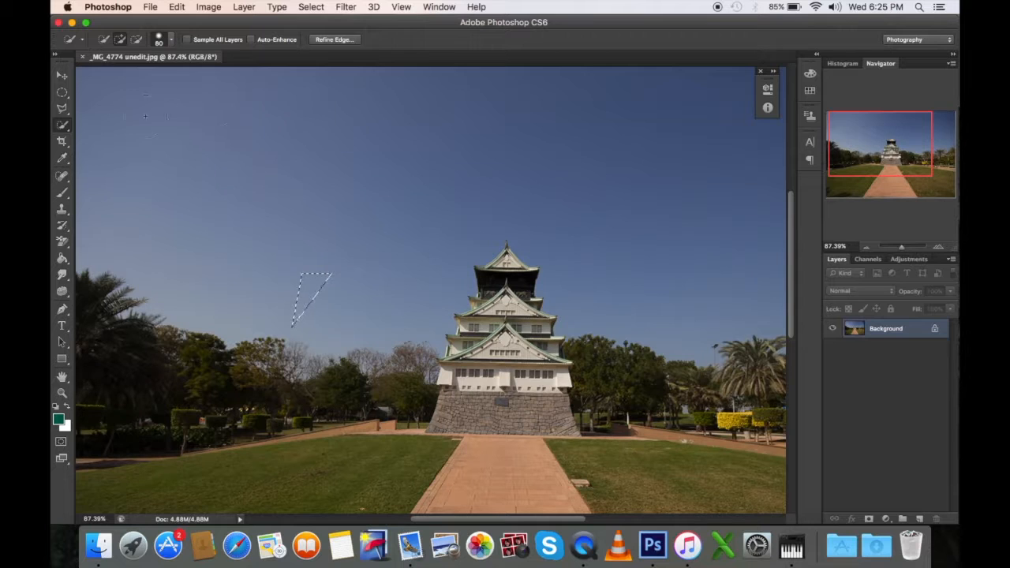
mouse_move(109, 105)
mouse_down()
mouse_move(166, 87)
mouse_move(280, 108)
mouse_move(576, 126)
mouse_move(631, 148)
mouse_up()
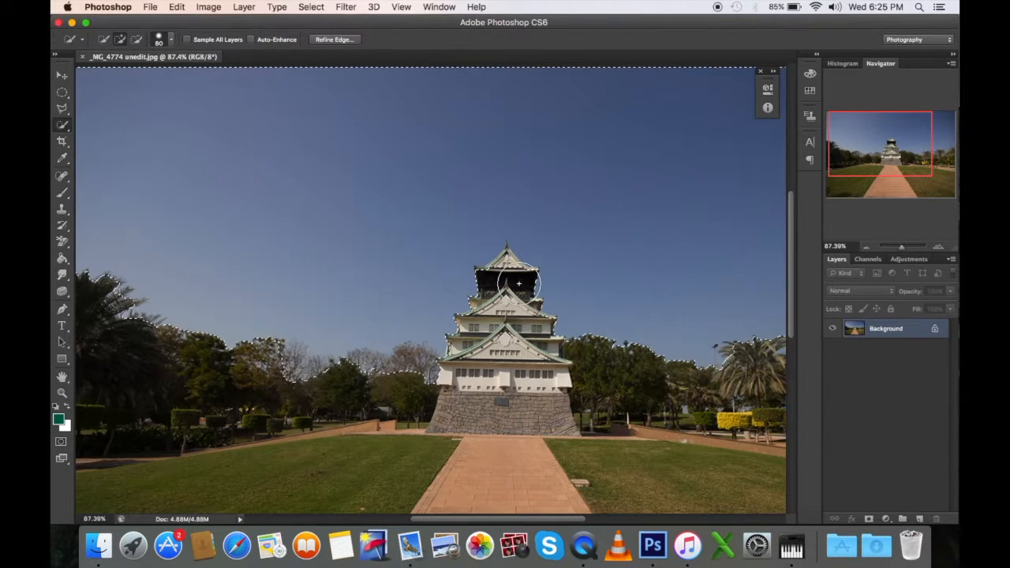
Step: Subtract a Polygonal Lasso outline around the castle's top roof from the sky selection
scroll(521, 282, up, 6)
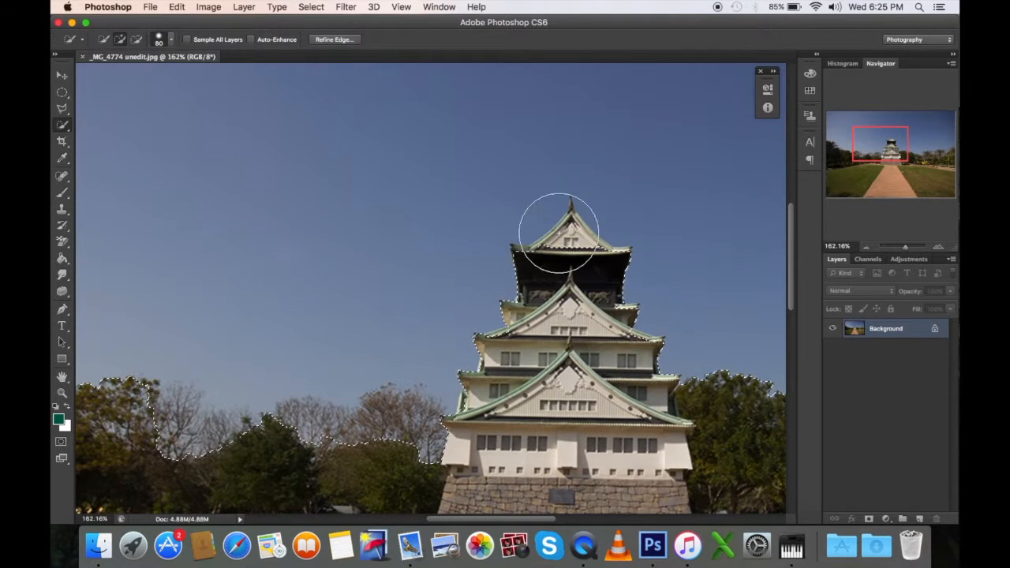
scroll(572, 225, down, 1)
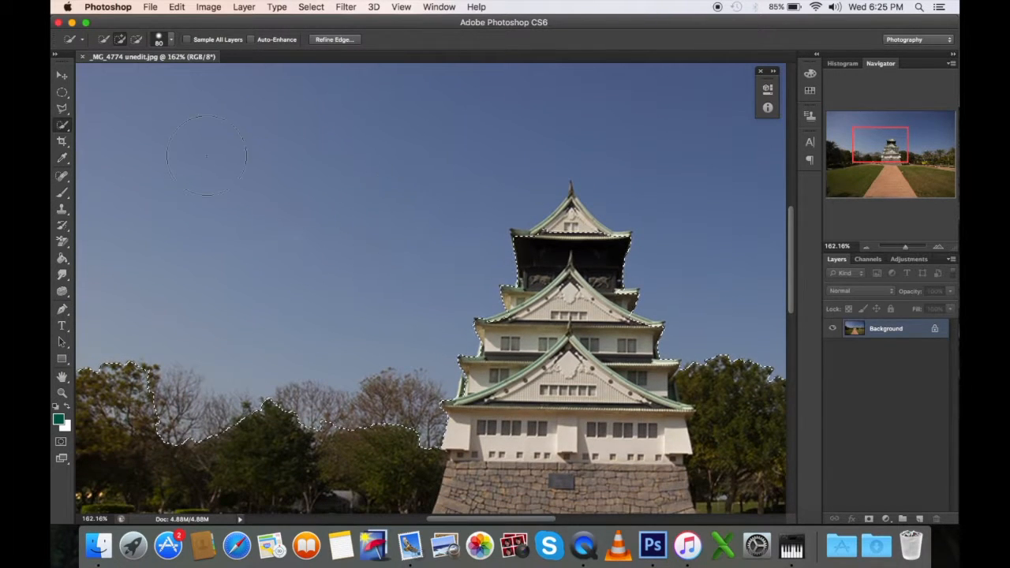
click(62, 107)
click(129, 39)
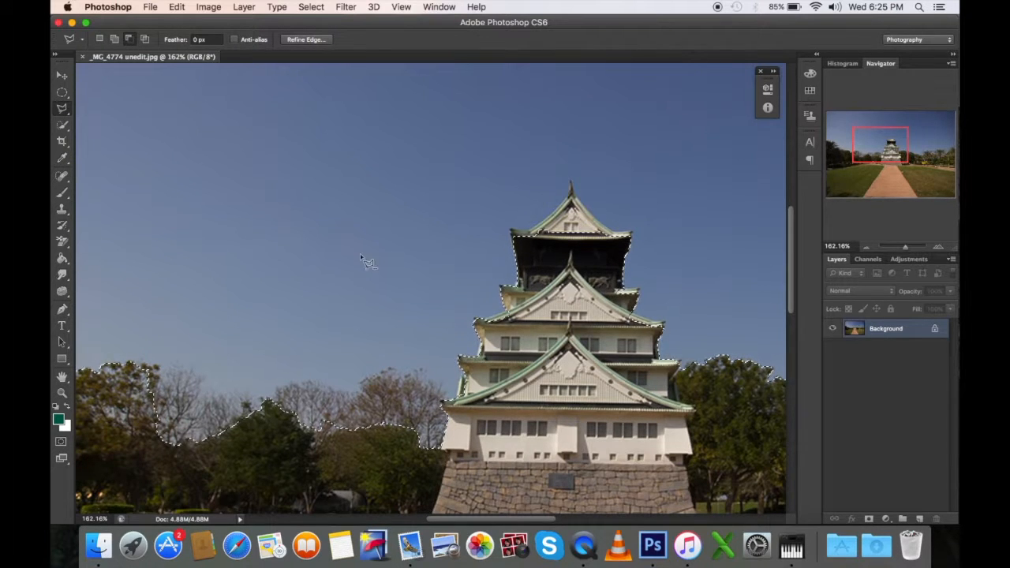
scroll(566, 251, up, 1)
click(558, 252)
click(506, 230)
click(521, 141)
click(693, 144)
click(712, 243)
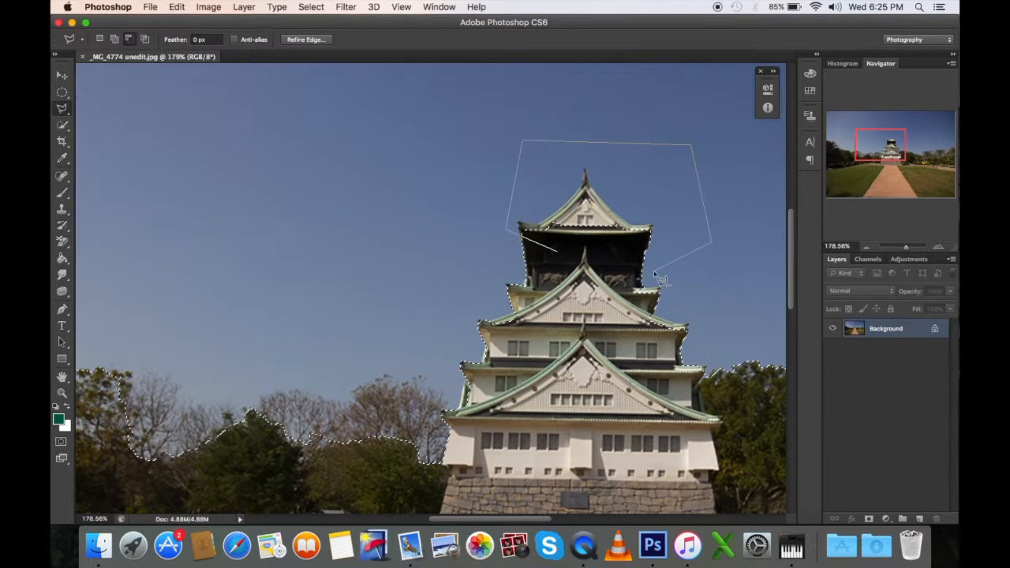
double_click(656, 273)
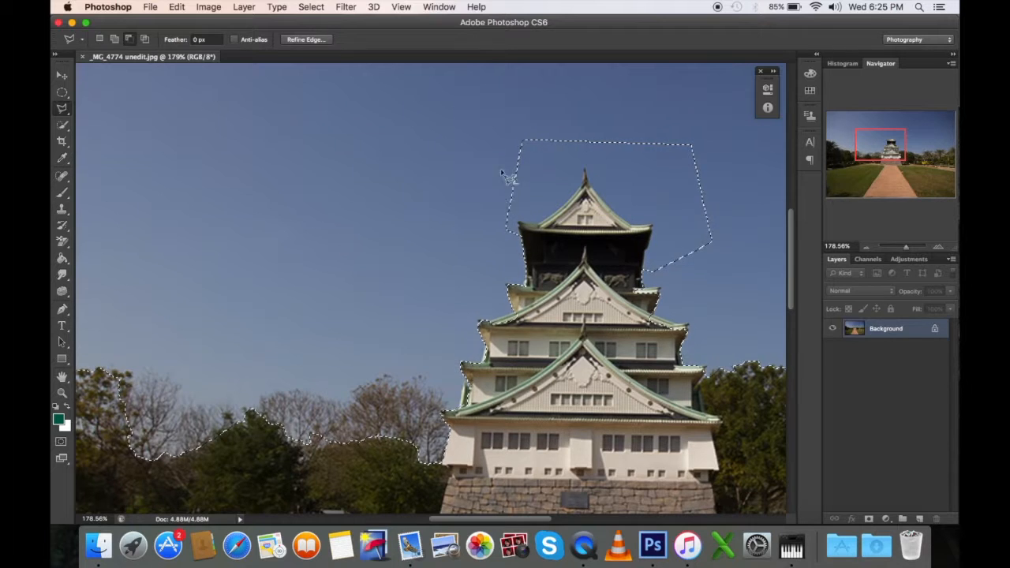
Step: Examine the sky selection's outline along the image border, the trees and the castle roof
scroll(705, 336, up, 3)
scroll(705, 335, left, 5)
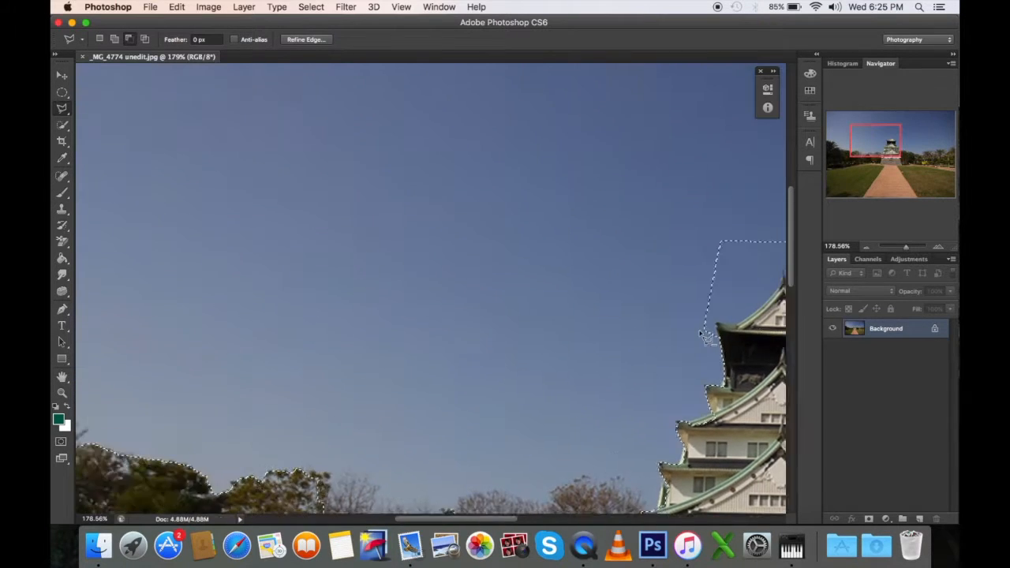
scroll(701, 336, up, 7)
scroll(689, 345, down, 3)
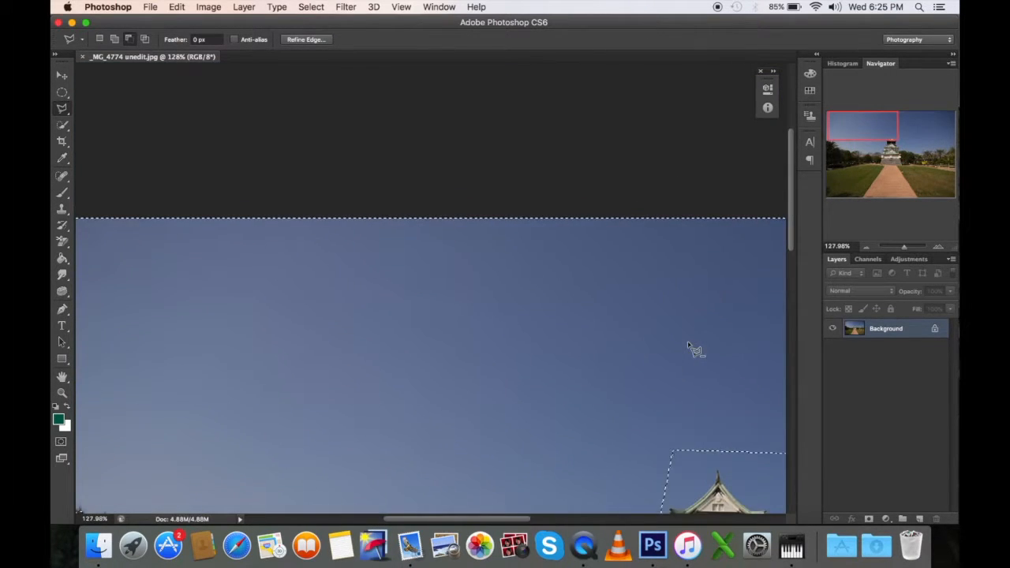
scroll(689, 347, down, 4)
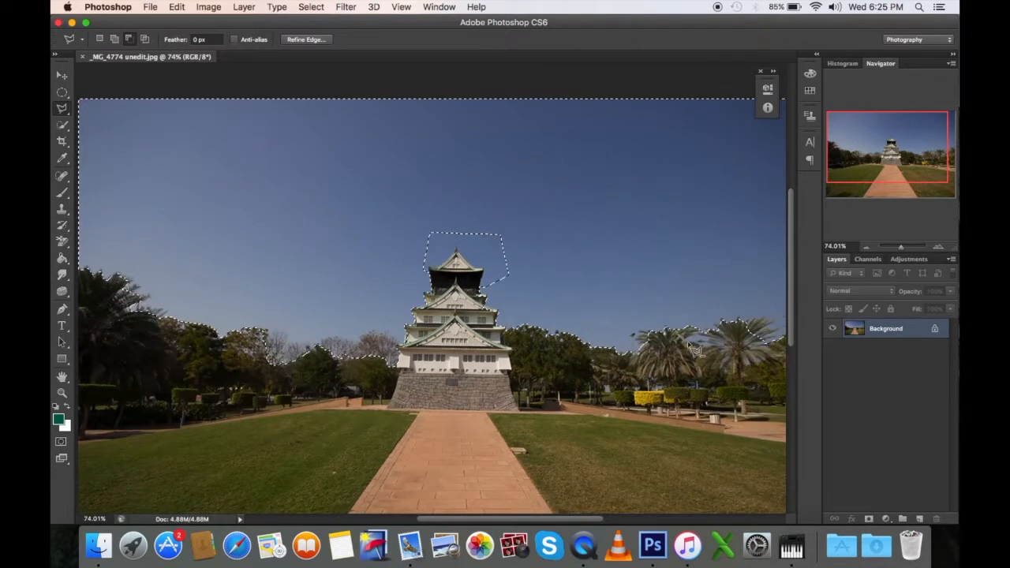
scroll(695, 350, left, 3)
scroll(506, 308, down, 4)
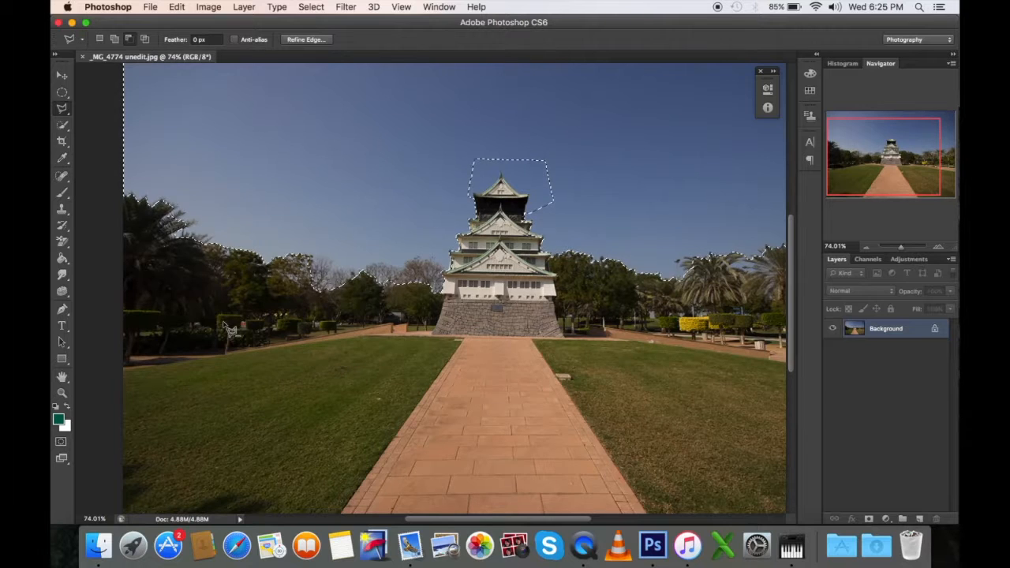
Step: Invert the sky selection to select the trees, castle and ground instead, and check the new outline along the image borders
click(311, 7)
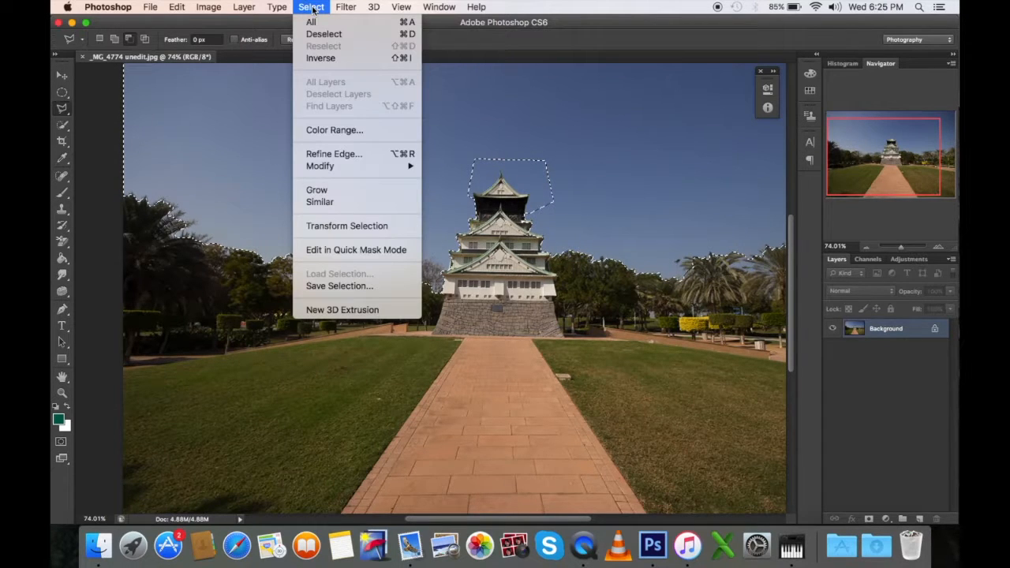
click(320, 58)
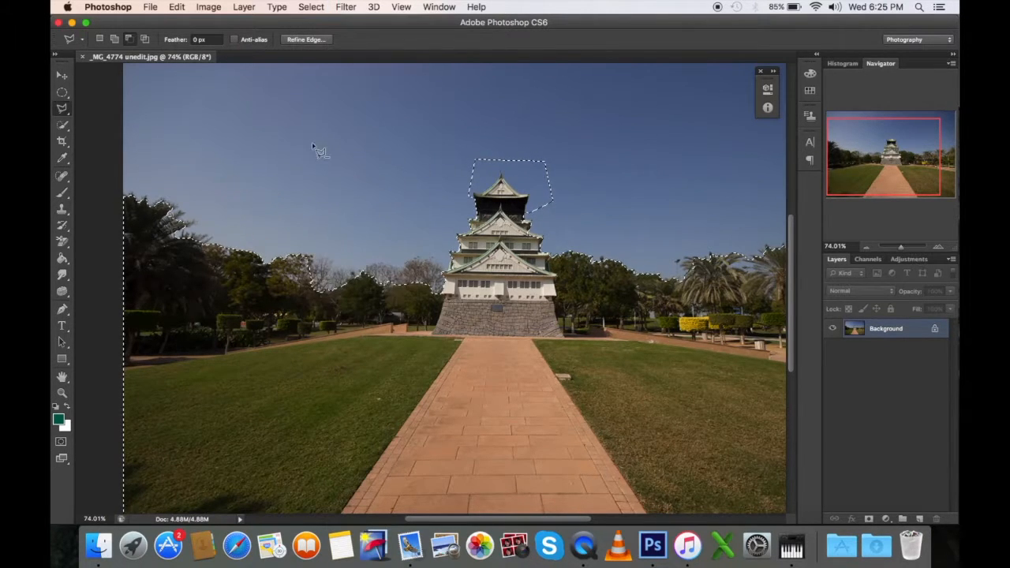
scroll(320, 150, up, 2)
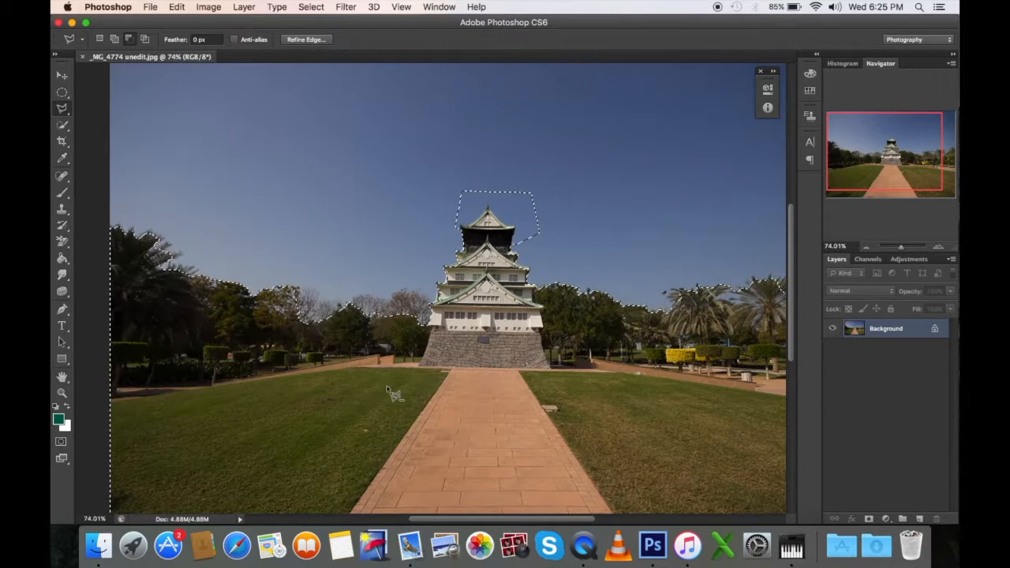
scroll(695, 388, right, 5)
scroll(695, 388, down, 2)
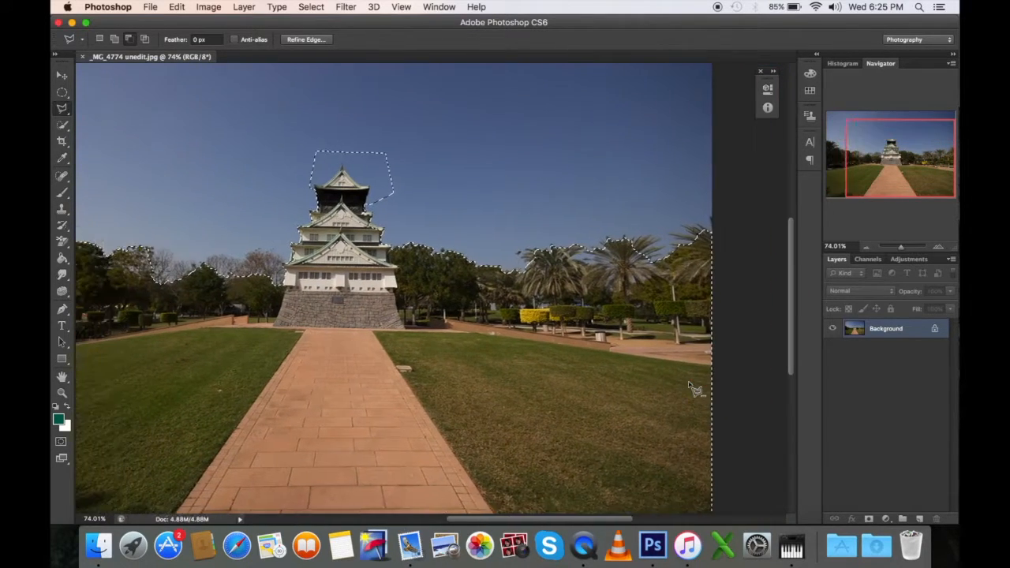
scroll(695, 387, left, 5)
scroll(695, 387, up, 2)
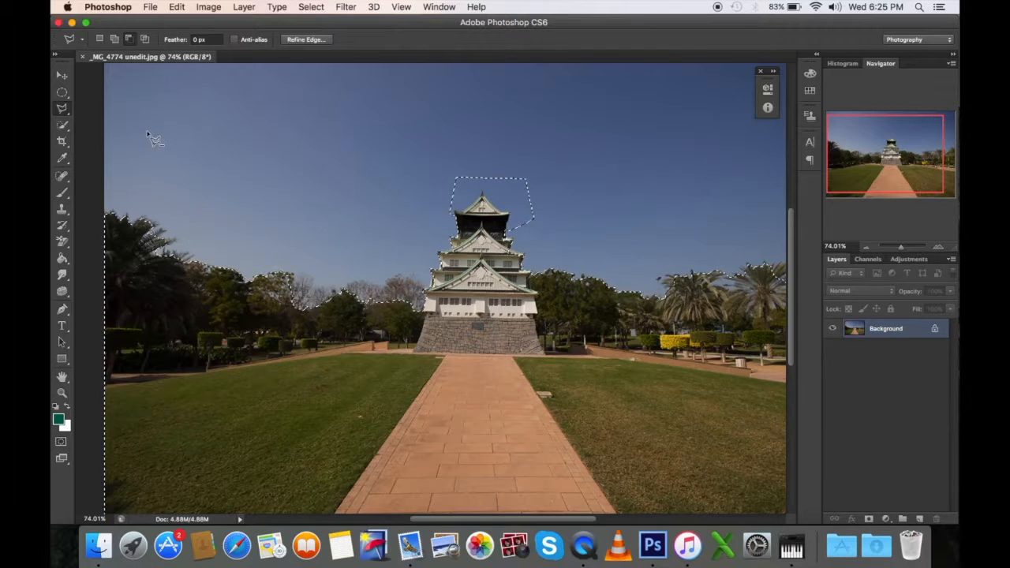
Step: Try painting dark green across the trees and castle inside the selection with the Brush at 100% opacity, and undo the strokes
click(62, 193)
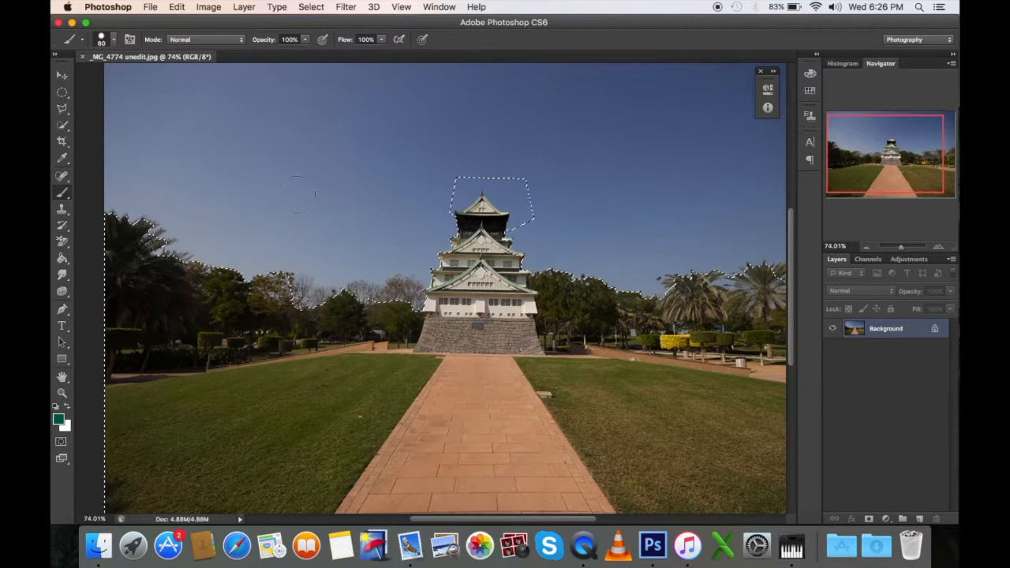
mouse_move(197, 329)
mouse_down()
mouse_move(246, 349)
mouse_move(313, 322)
mouse_up()
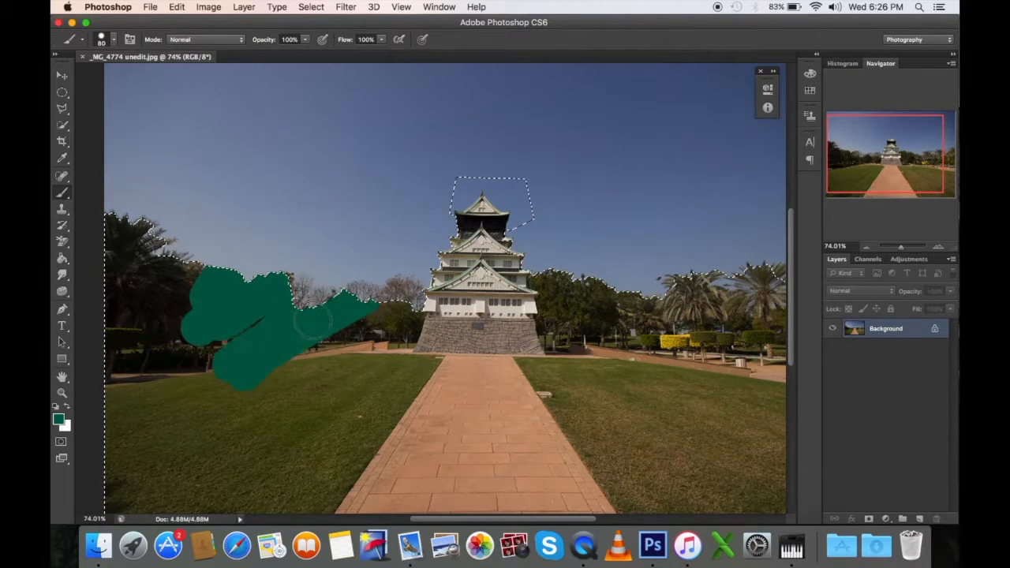
mouse_move(557, 272)
mouse_down()
mouse_move(474, 340)
mouse_move(435, 285)
mouse_up()
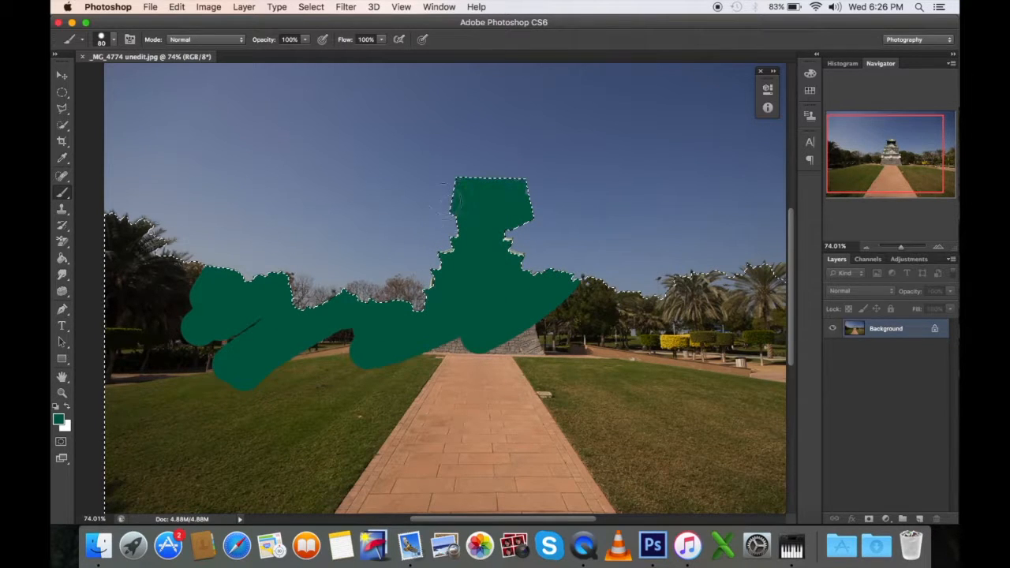
mouse_move(202, 310)
mouse_down()
mouse_move(241, 278)
mouse_move(165, 270)
mouse_move(116, 227)
mouse_up()
mouse_move(172, 258)
mouse_down()
mouse_move(117, 291)
mouse_move(128, 282)
mouse_move(290, 297)
mouse_up()
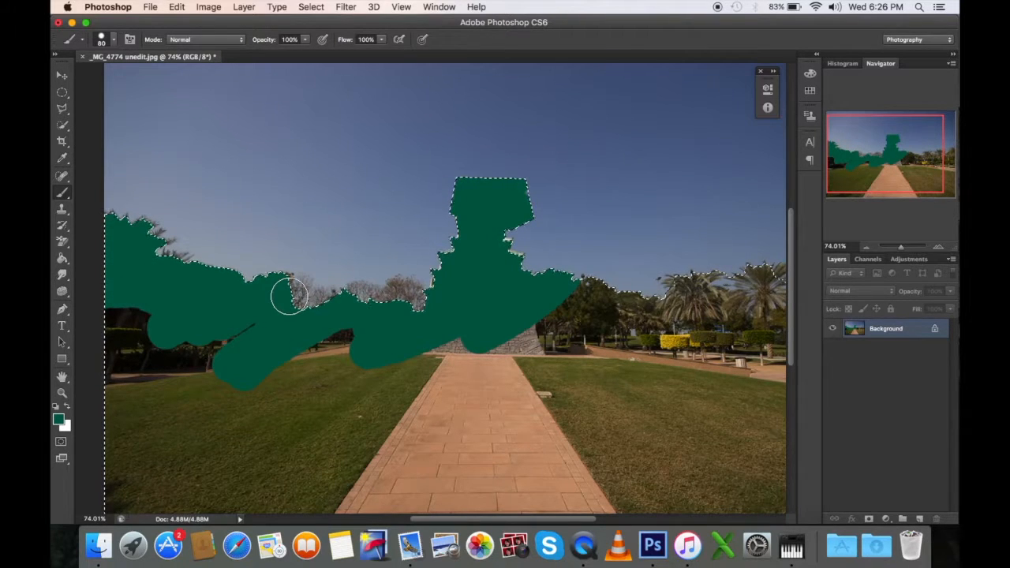
key(super+z)
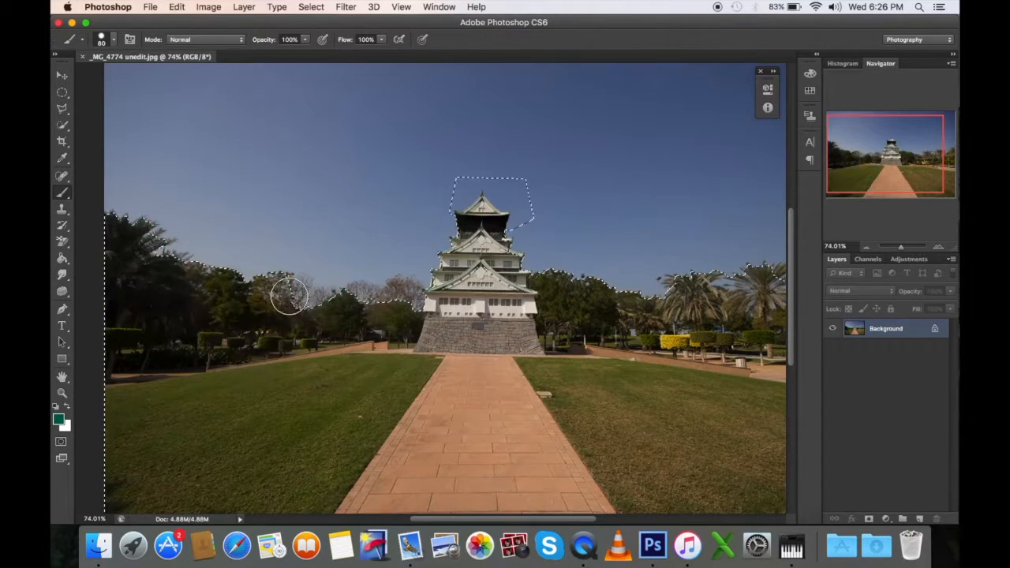
Step: Deselect everything and remove the small blemishes on the lawn left of the path with the content-aware Spot Healing Brush
key(super+d)
click(62, 176)
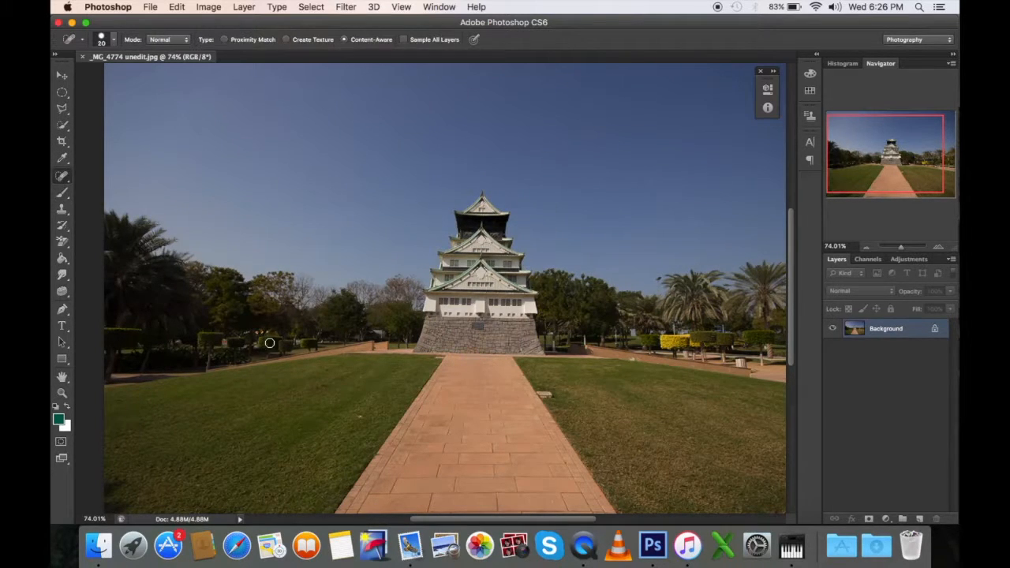
scroll(269, 392, up, 5)
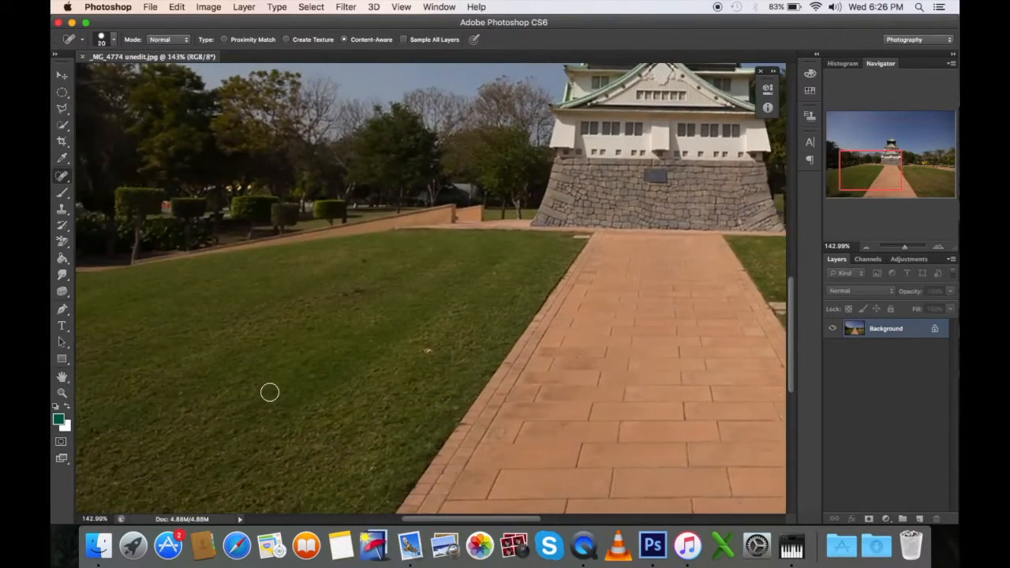
scroll(387, 351, up, 1)
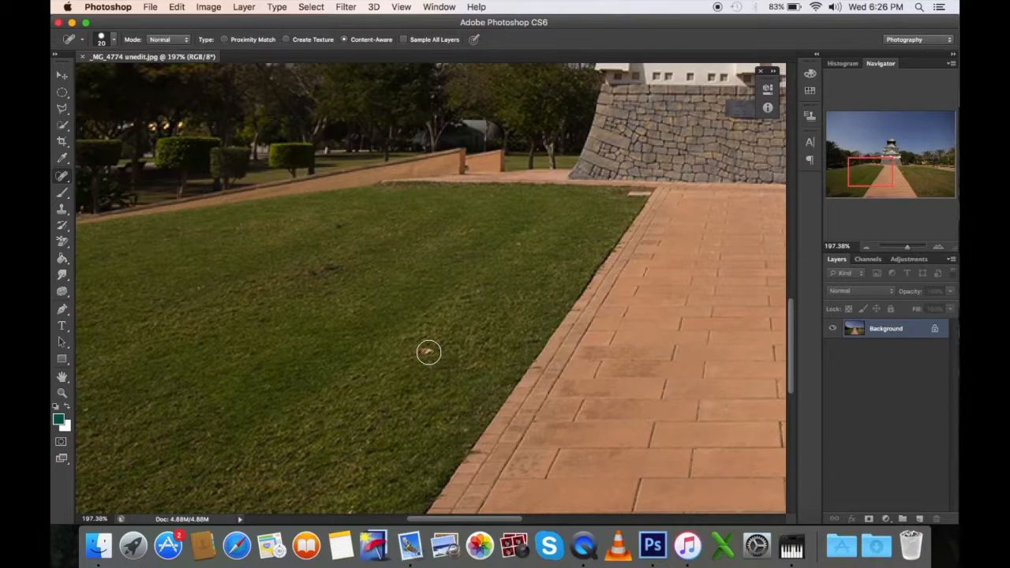
click(429, 352)
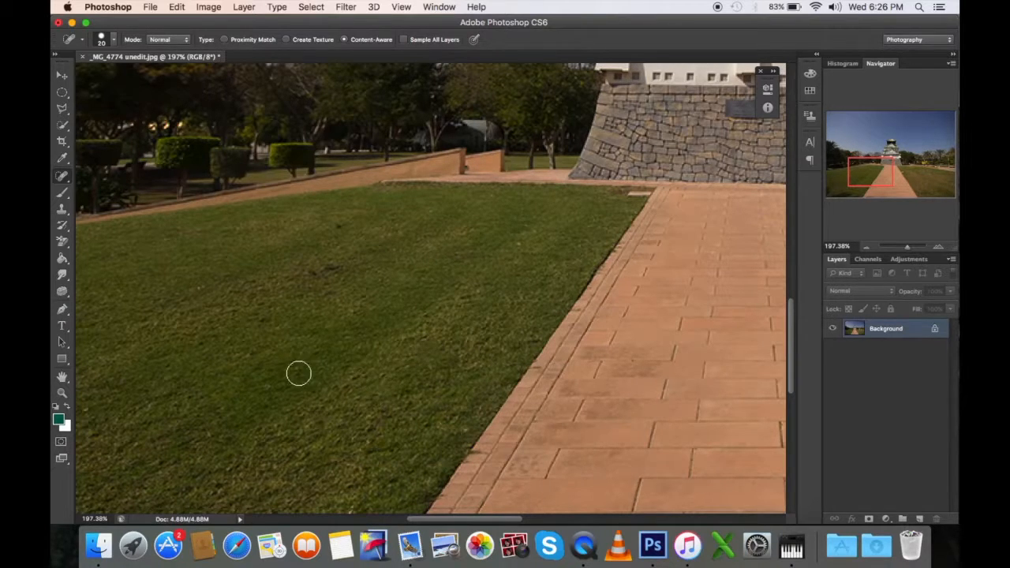
drag(341, 265, 312, 280)
click(339, 225)
Step: Heal the white mark on the low wall right of the castle with the Spot Healing Brush
scroll(506, 337, left, 5)
scroll(506, 337, down, 3)
scroll(506, 338, up, 10)
scroll(506, 337, right, 10)
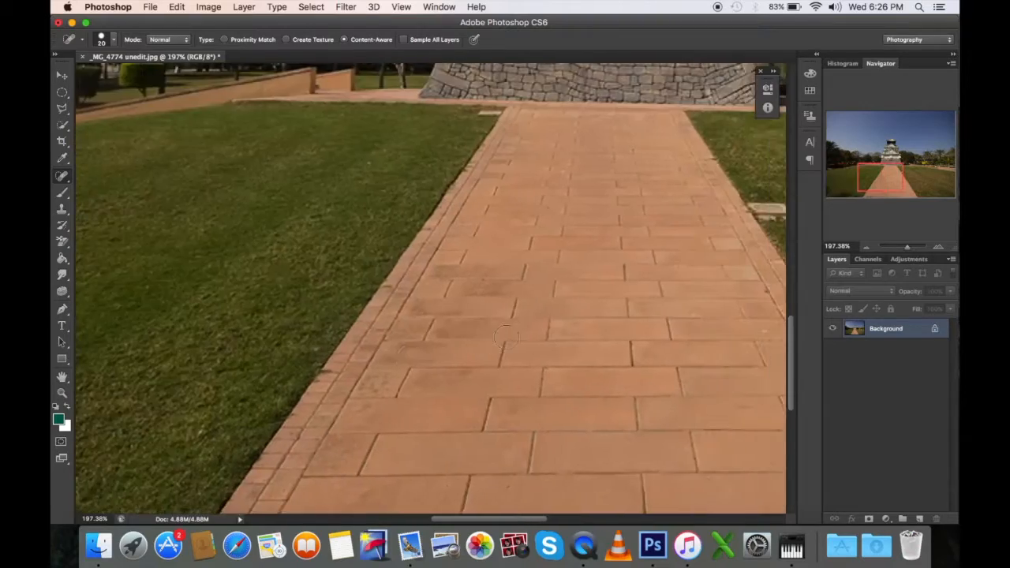
scroll(506, 337, left, 5)
scroll(506, 337, up, 3)
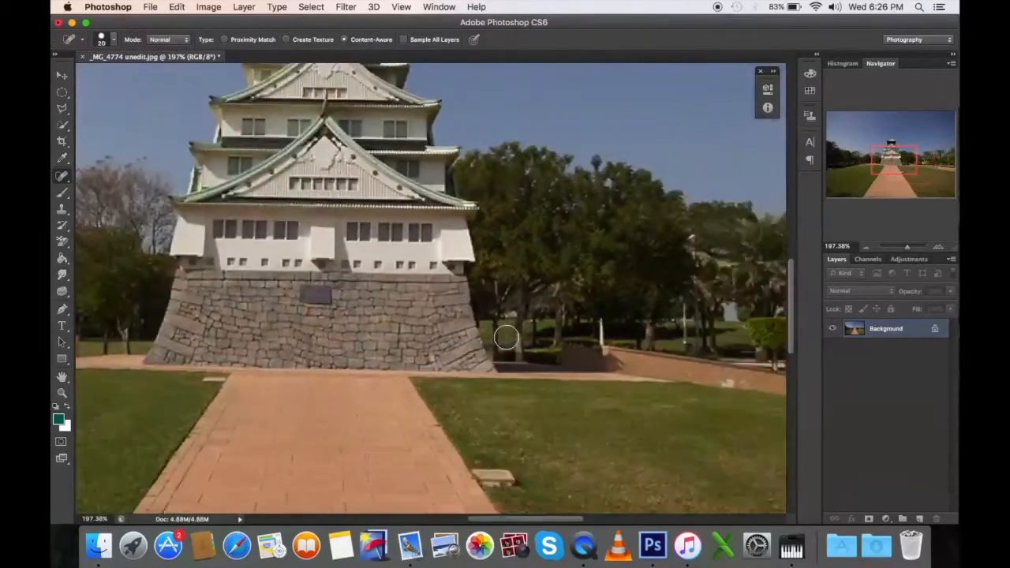
scroll(506, 337, right, 5)
drag(422, 301, 499, 308)
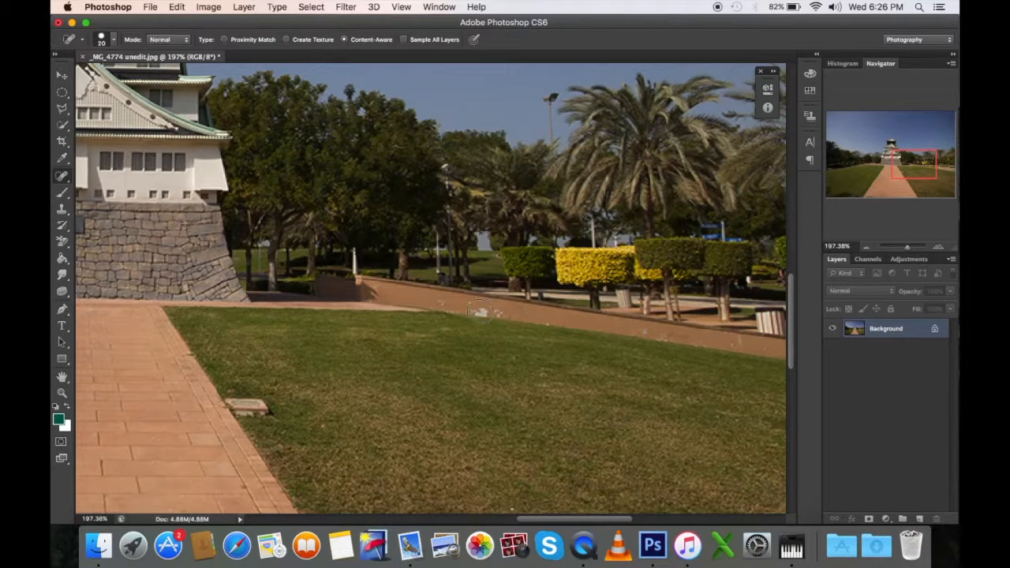
scroll(474, 397, down, 3)
scroll(475, 397, down, 4)
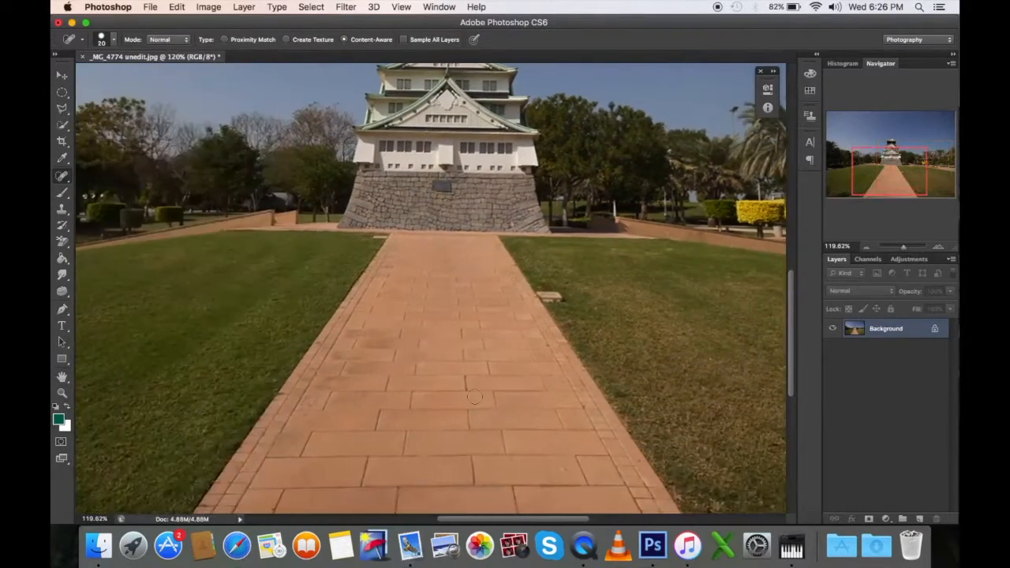
scroll(471, 402, up, 3)
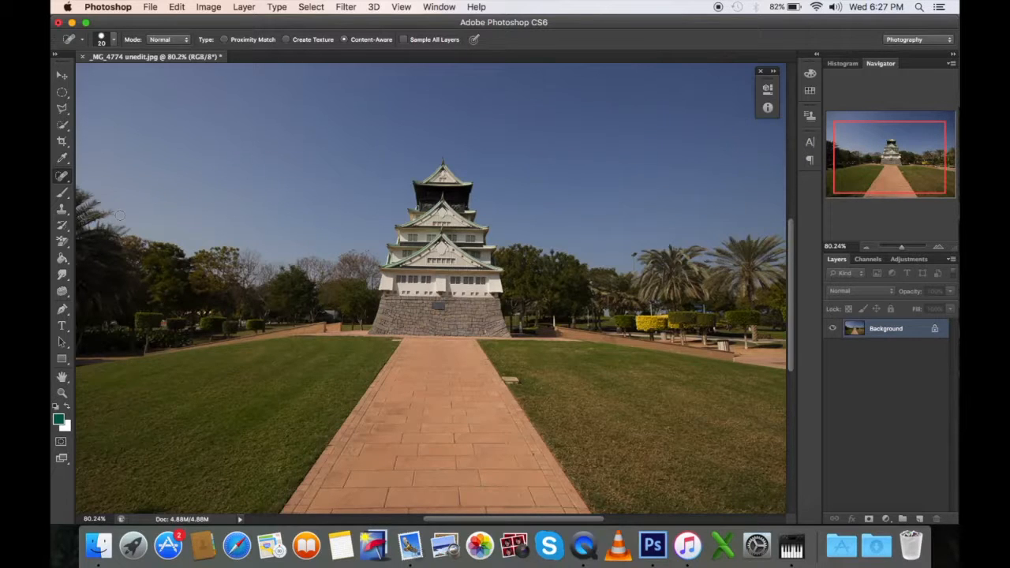
Step: Try green Brush strokes across the trees, one at 47% opacity and one at 100%, undoing each
click(63, 193)
click(304, 40)
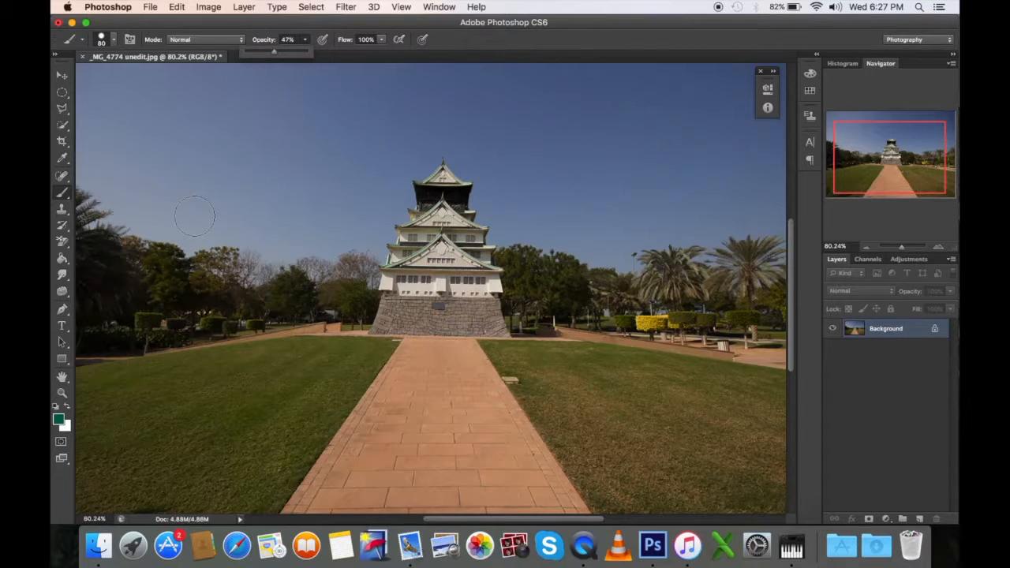
mouse_move(96, 241)
mouse_down()
mouse_move(198, 283)
mouse_move(333, 284)
mouse_up()
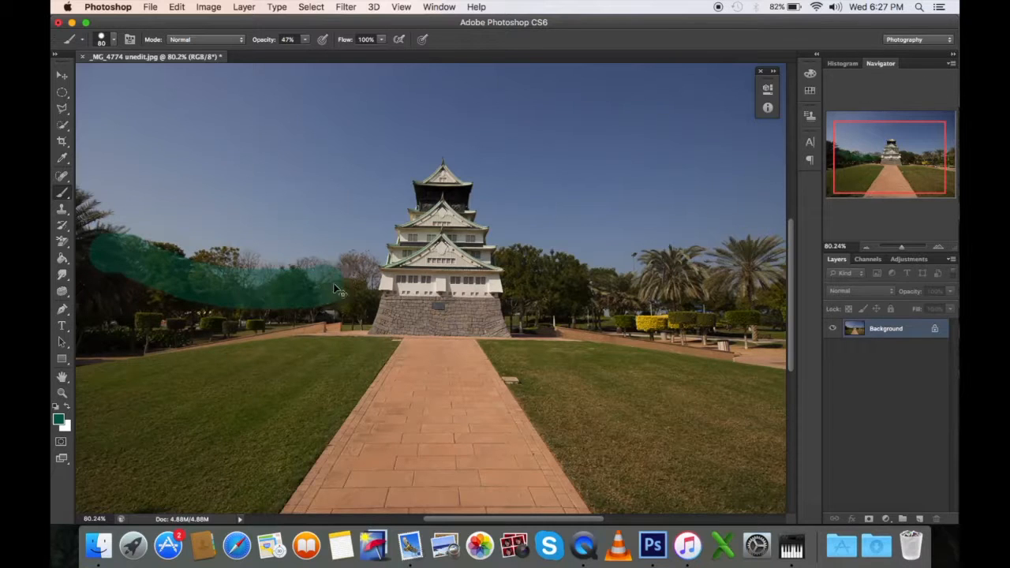
key(super+z)
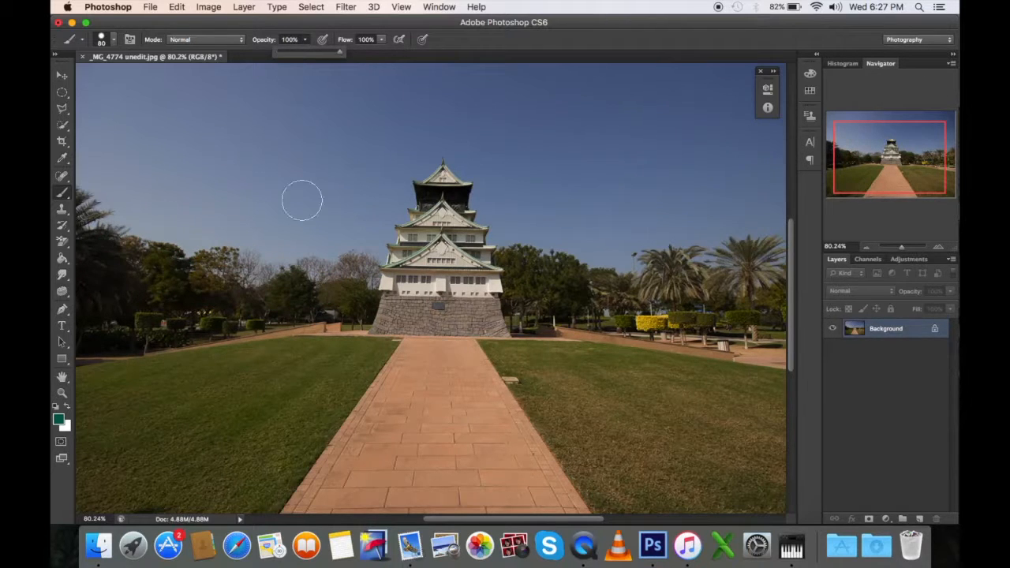
mouse_move(137, 271)
mouse_down()
mouse_move(319, 306)
mouse_move(505, 305)
mouse_up()
key(super+z)
scroll(293, 190, left, 3)
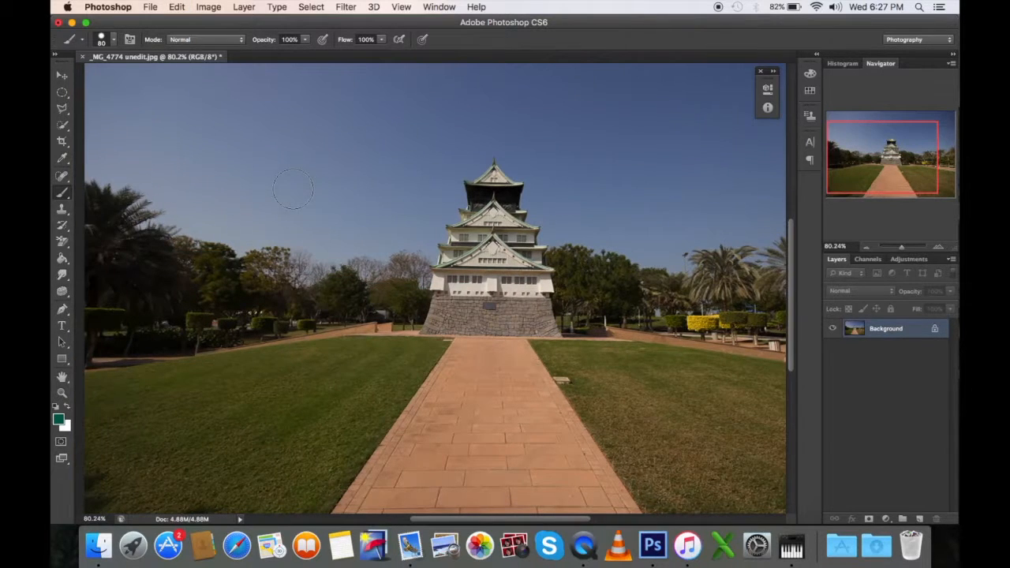
Step: Activate the Sponge tool and review its mode choices and flow setting, keeping Saturate and 55%
click(62, 292)
right_click(62, 292)
click(95, 312)
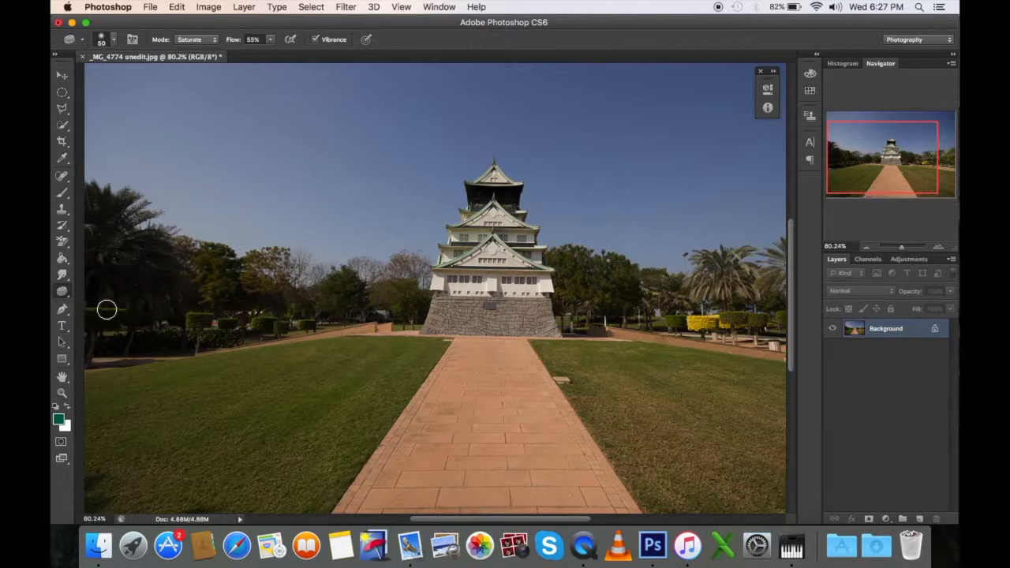
scroll(265, 314, right, 5)
scroll(390, 311, right, 5)
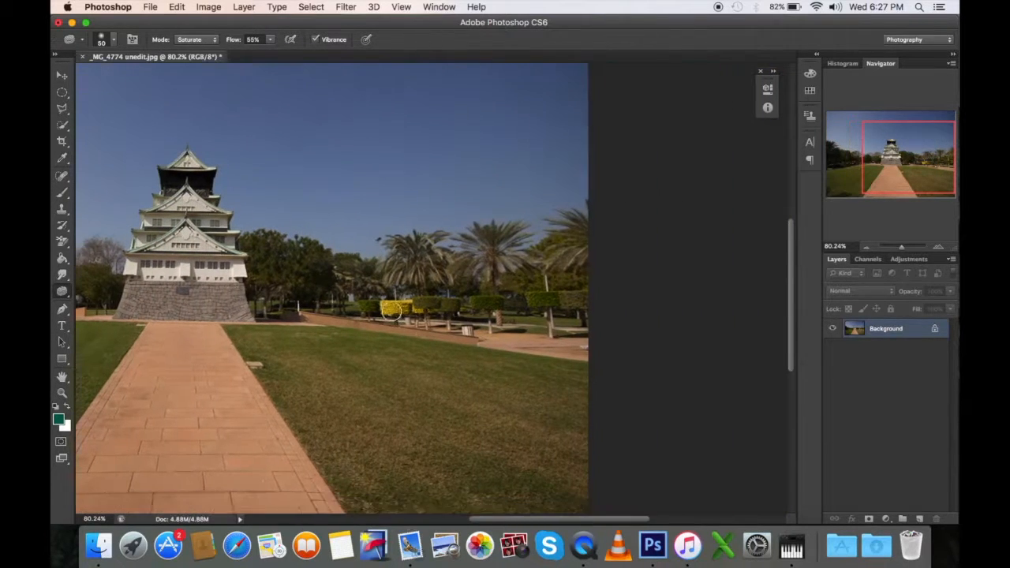
scroll(367, 301, left, 8)
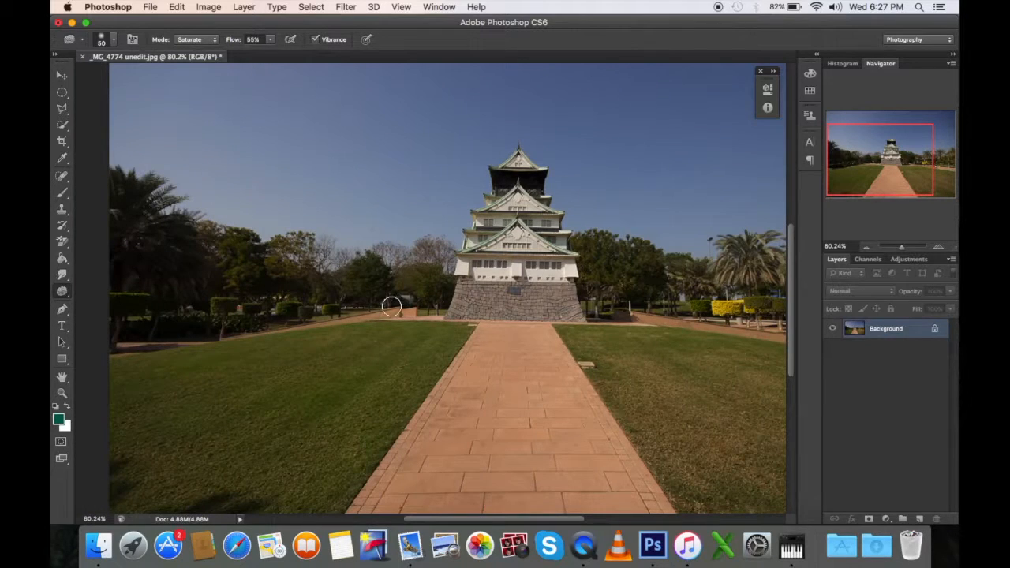
scroll(567, 347, up, 5)
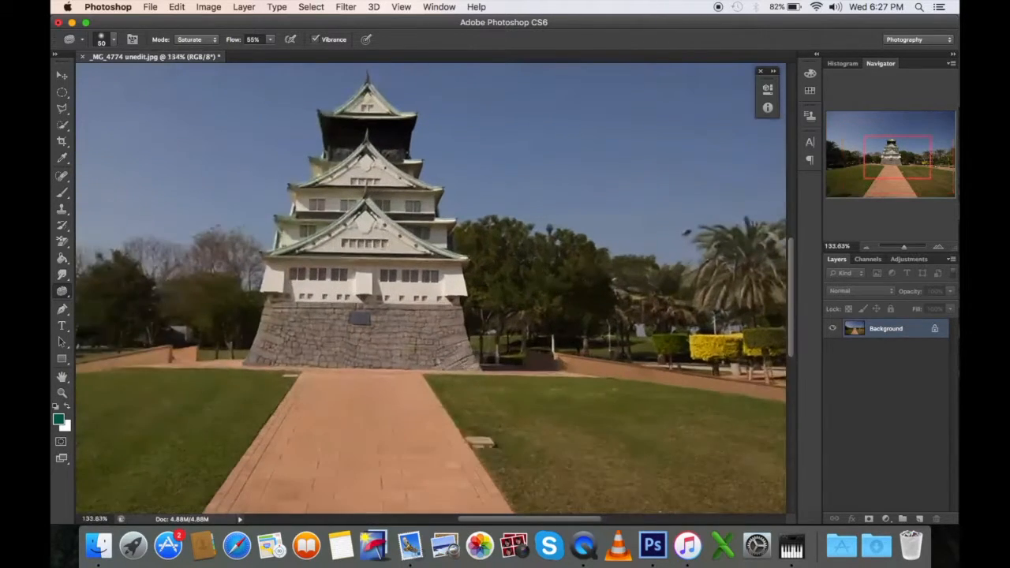
scroll(568, 347, right, 3)
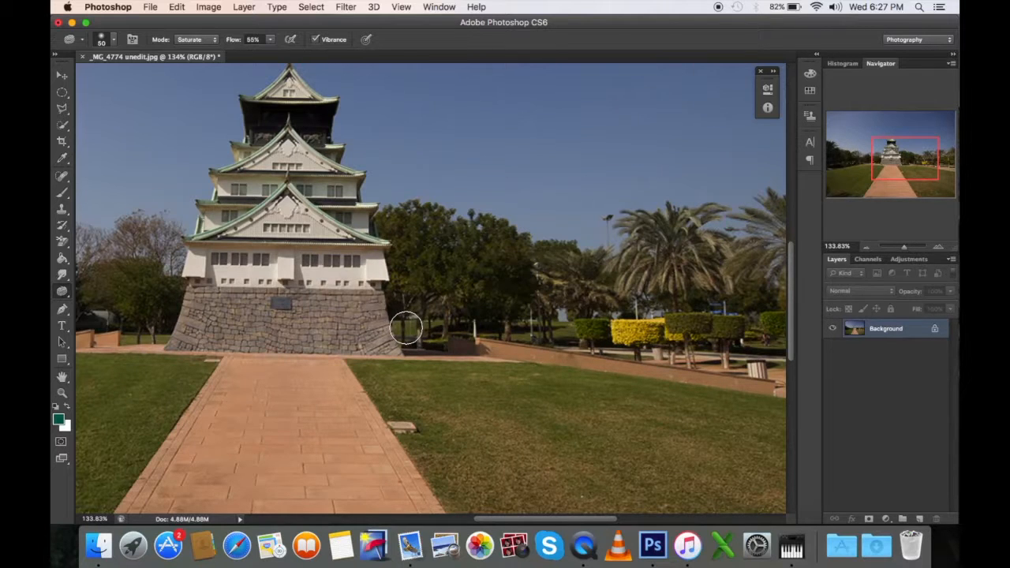
click(191, 39)
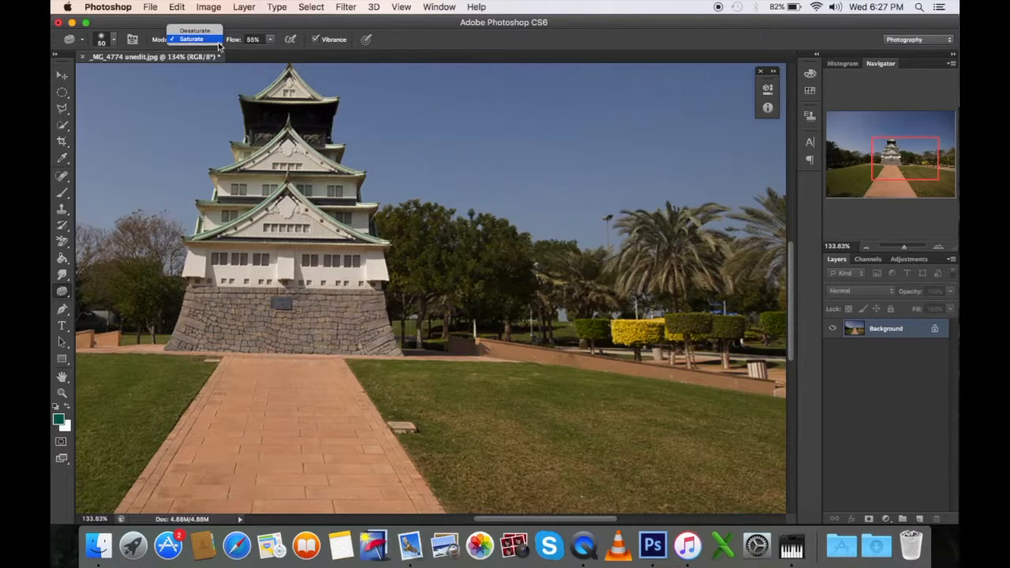
click(270, 43)
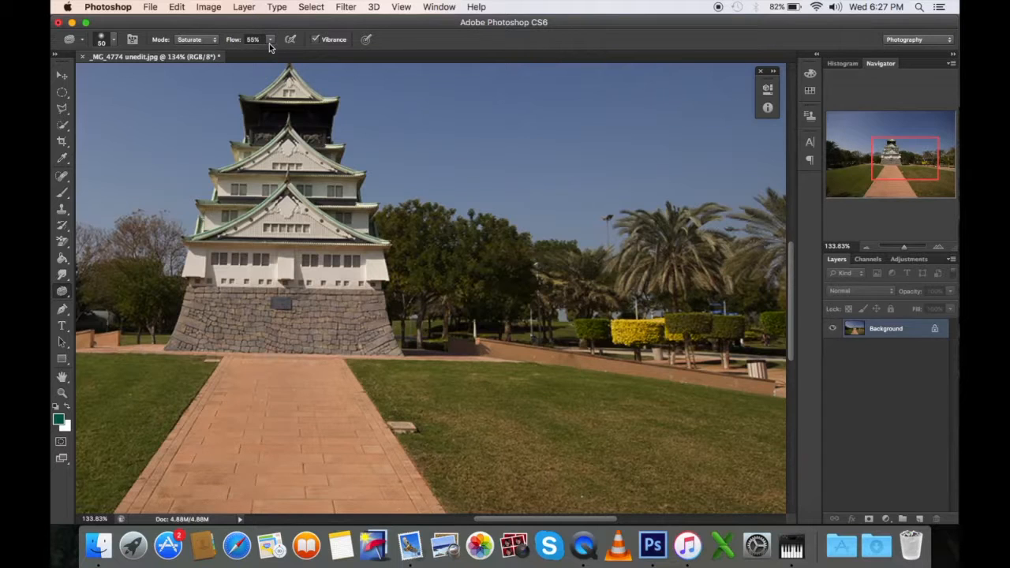
Step: Saturate the strips of grass under the trees on both sides of the castle's stone base with the Sponge tool
scroll(294, 191, down, 2)
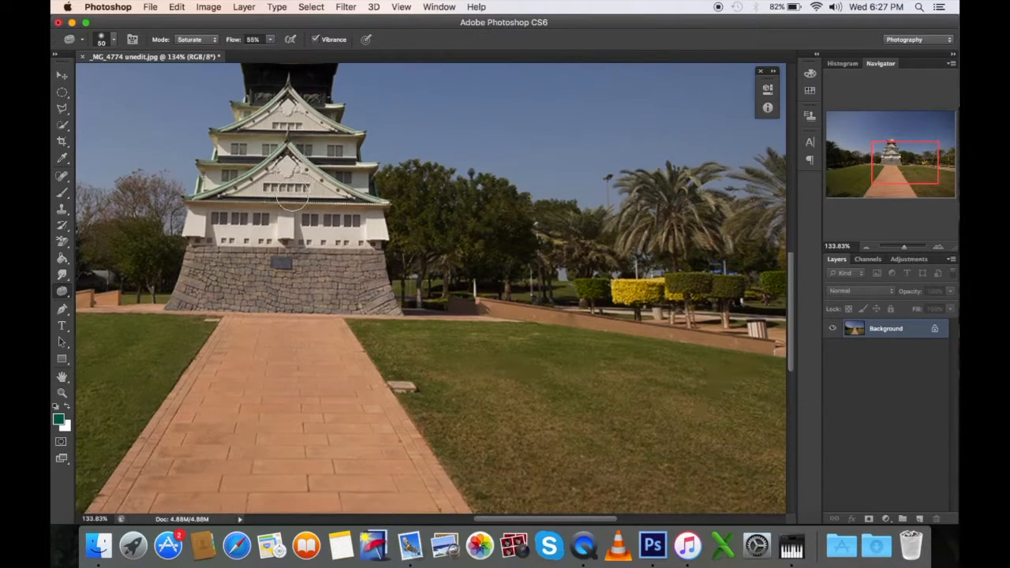
scroll(293, 191, up, 1)
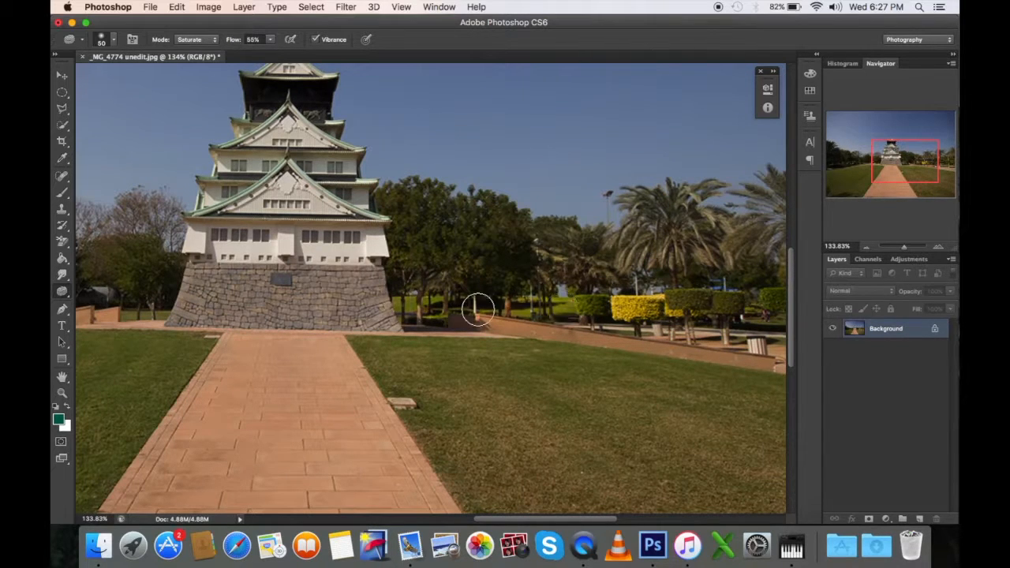
mouse_move(415, 307)
mouse_down()
mouse_move(582, 308)
mouse_move(409, 302)
mouse_move(565, 306)
mouse_up()
scroll(439, 353, left, 5)
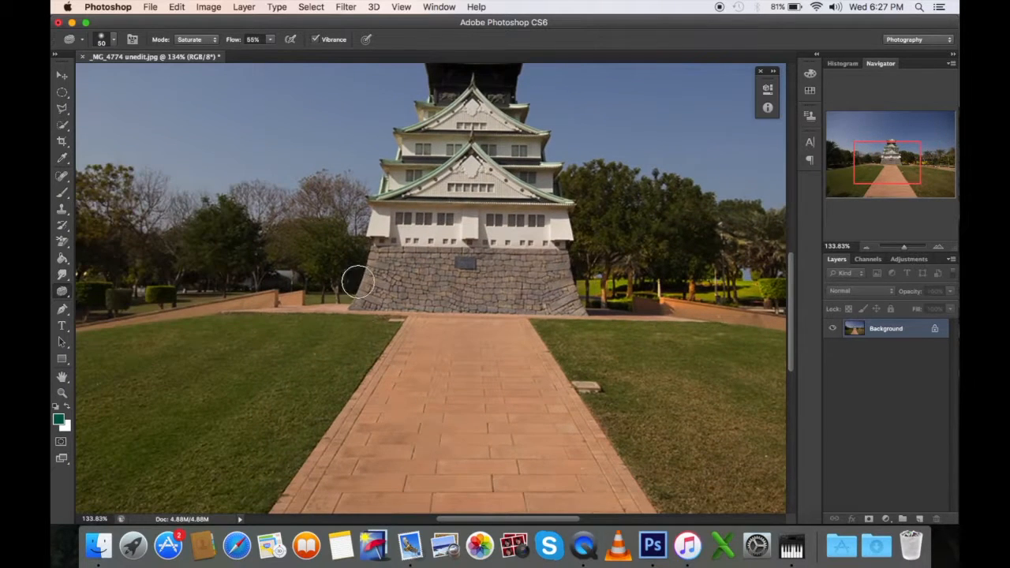
mouse_move(345, 293)
mouse_down()
mouse_move(313, 298)
mouse_move(340, 293)
mouse_move(322, 291)
mouse_up()
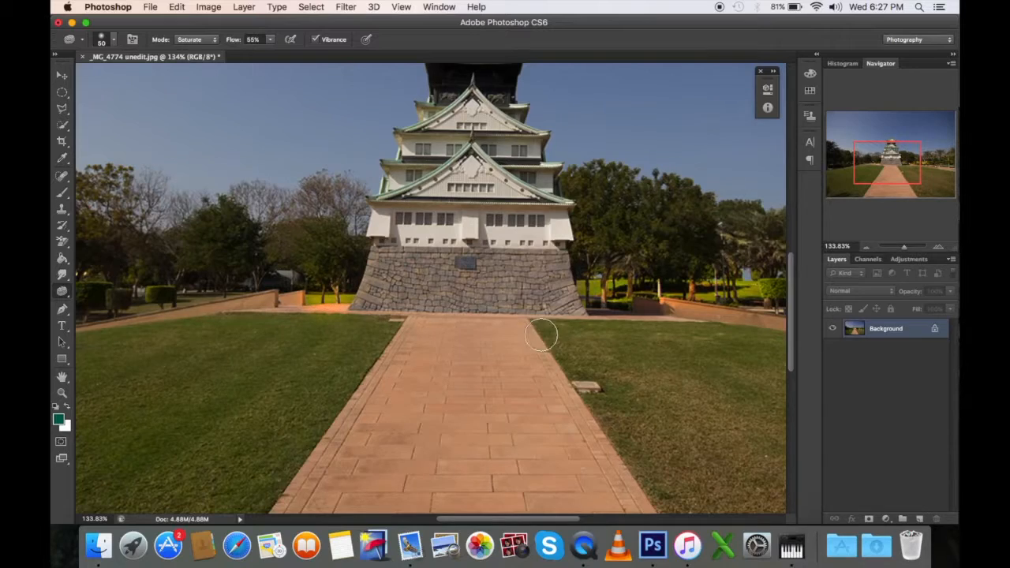
scroll(542, 335, down, 6)
scroll(522, 346, up, 4)
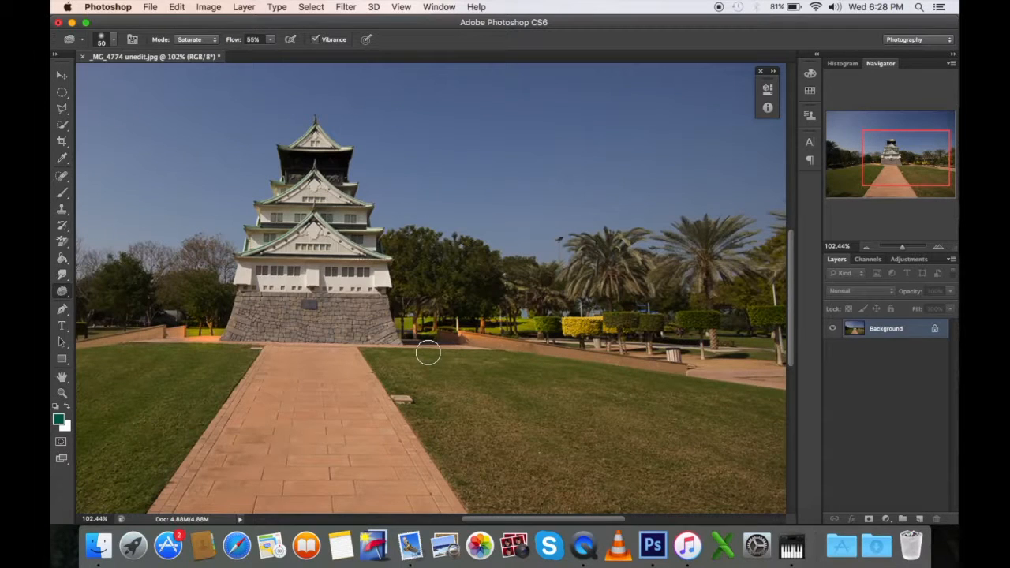
Step: Switch the Sponge tool to Desaturate and dull the yellow hedge right of the castle and a strip of the left lawn
scroll(282, 326, left, 6)
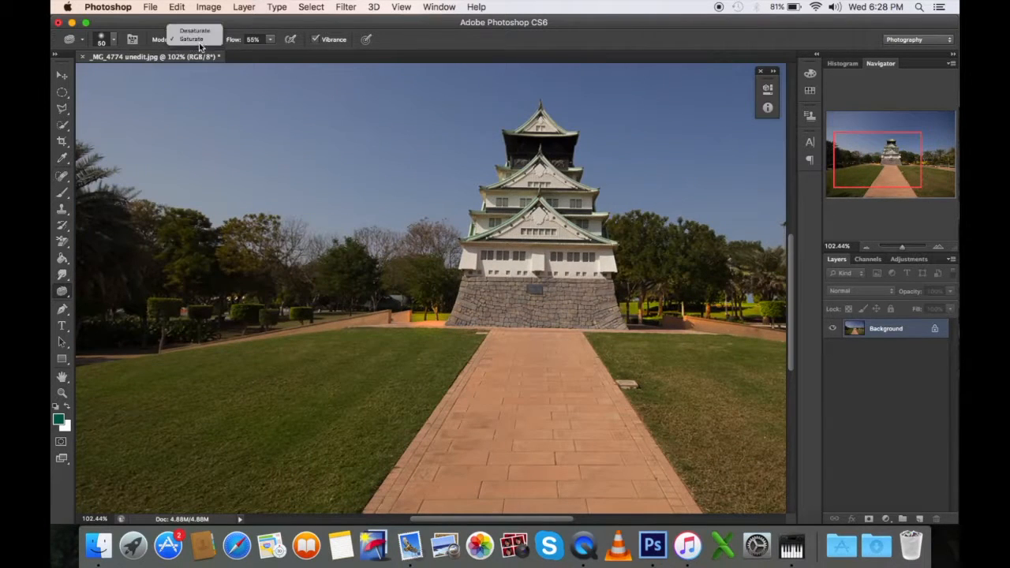
click(195, 30)
scroll(400, 194, right, 8)
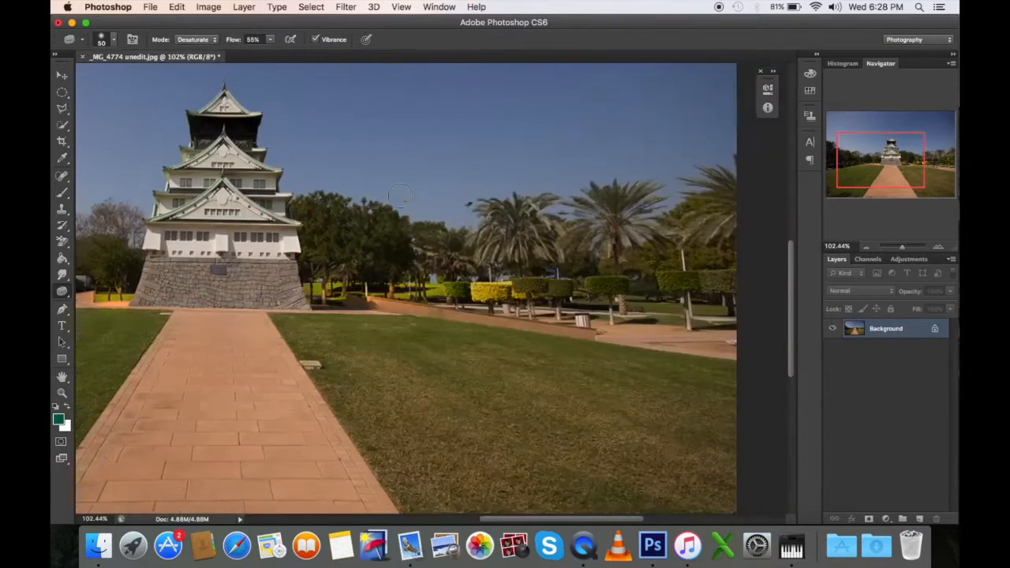
scroll(400, 194, right, 2)
scroll(473, 296, up, 4)
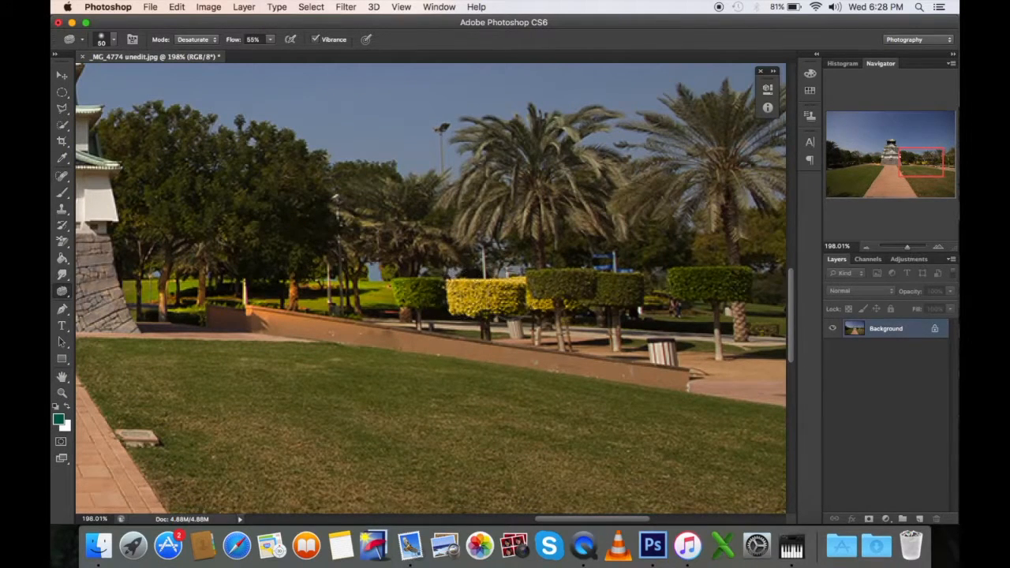
mouse_move(508, 293)
mouse_down()
mouse_move(469, 293)
mouse_move(523, 295)
mouse_move(465, 293)
mouse_move(531, 307)
mouse_up()
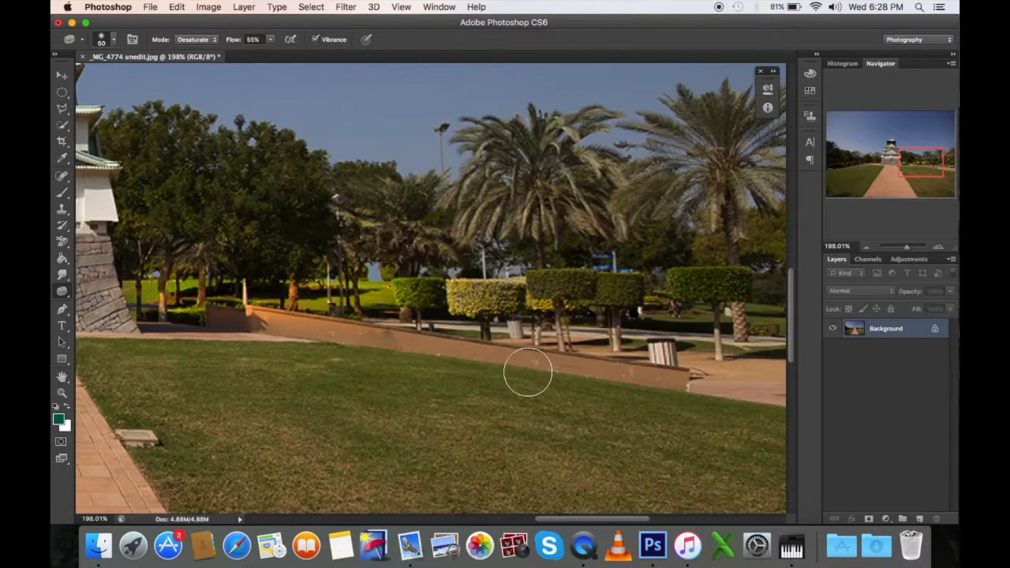
scroll(525, 376, down, 10)
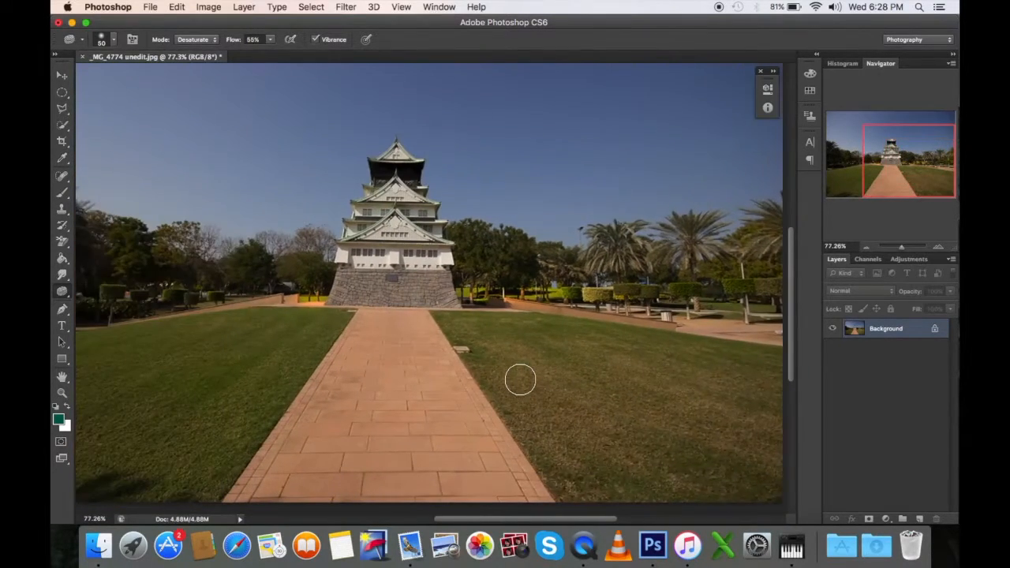
scroll(520, 380, left, 2)
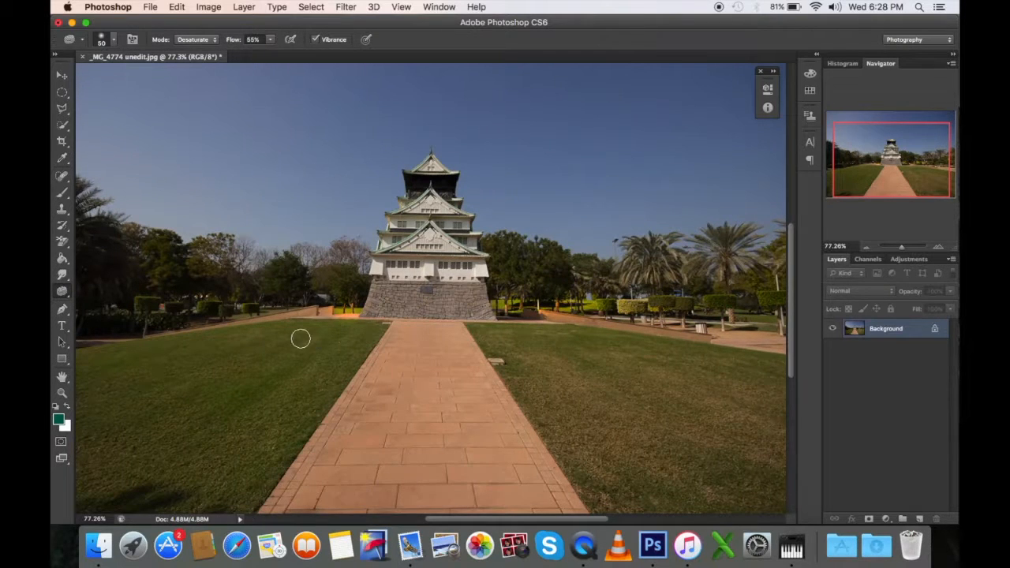
scroll(300, 338, left, 1)
scroll(210, 204, left, 1)
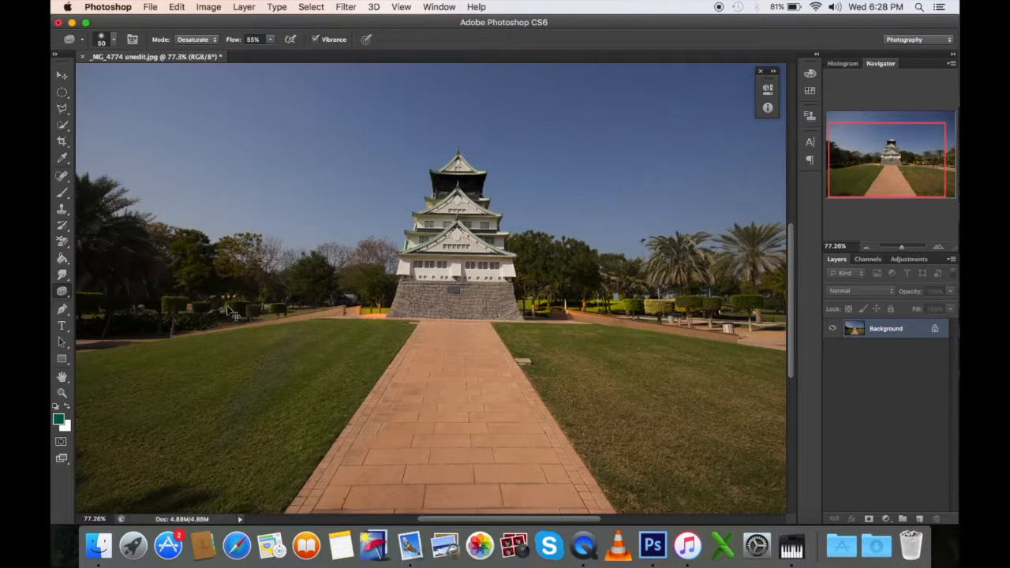
Step: Restore the original colours of the yellow hedge and the grass under the trees right of the castle with the History Brush
click(63, 196)
click(63, 229)
click(62, 228)
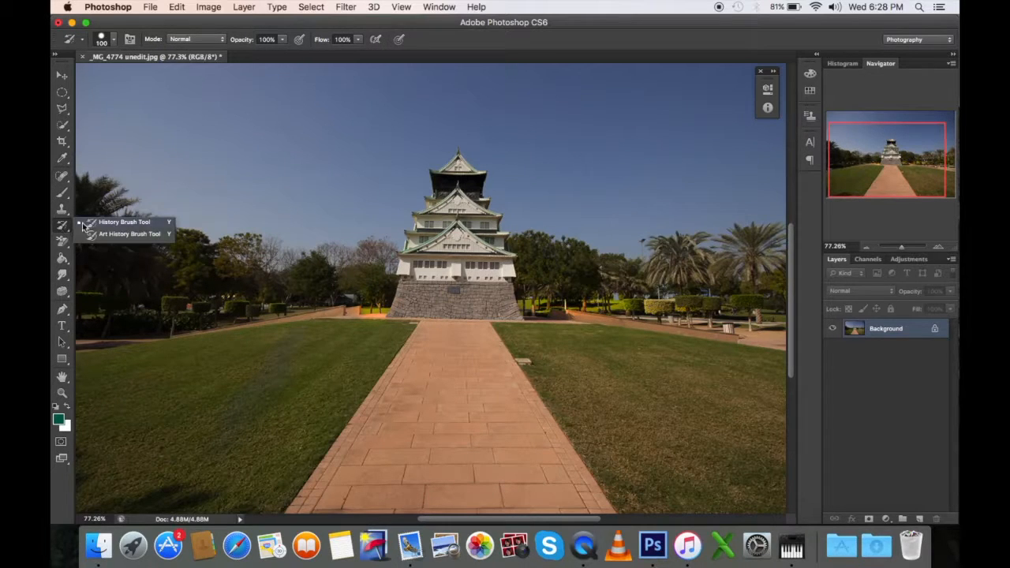
click(89, 225)
scroll(300, 306, up, 5)
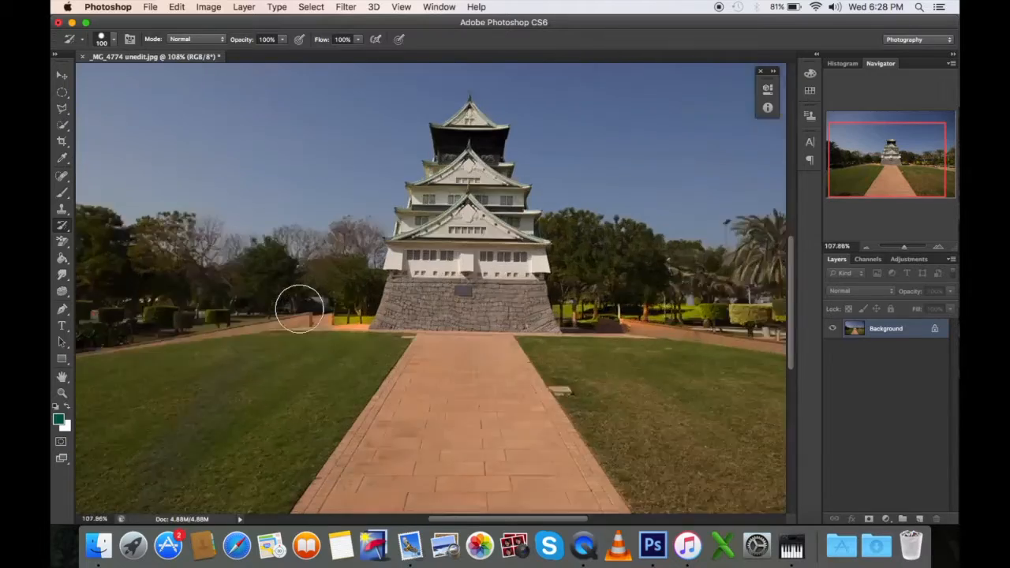
scroll(300, 307, down, 2)
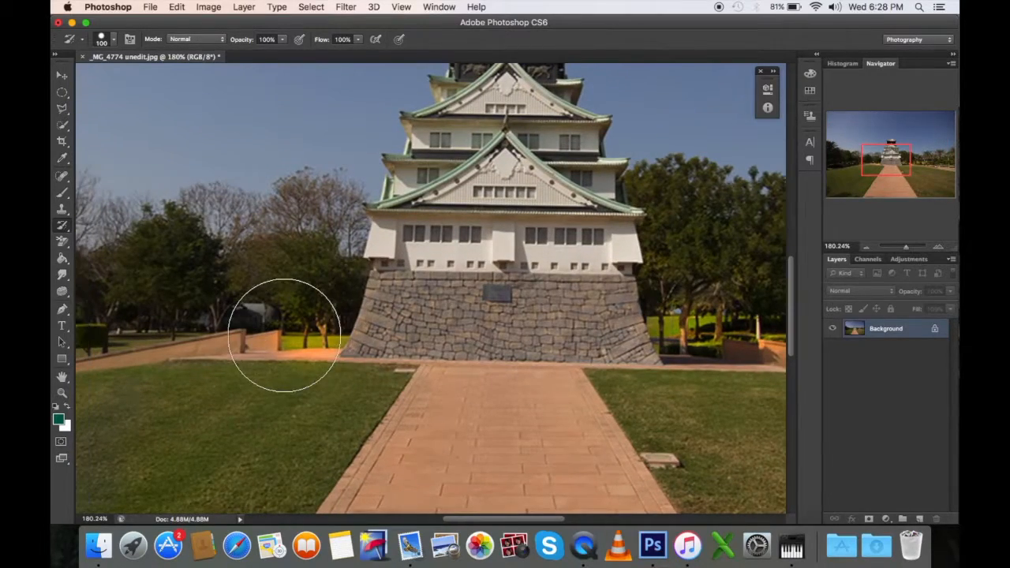
scroll(284, 336, down, 1)
scroll(569, 335, right, 5)
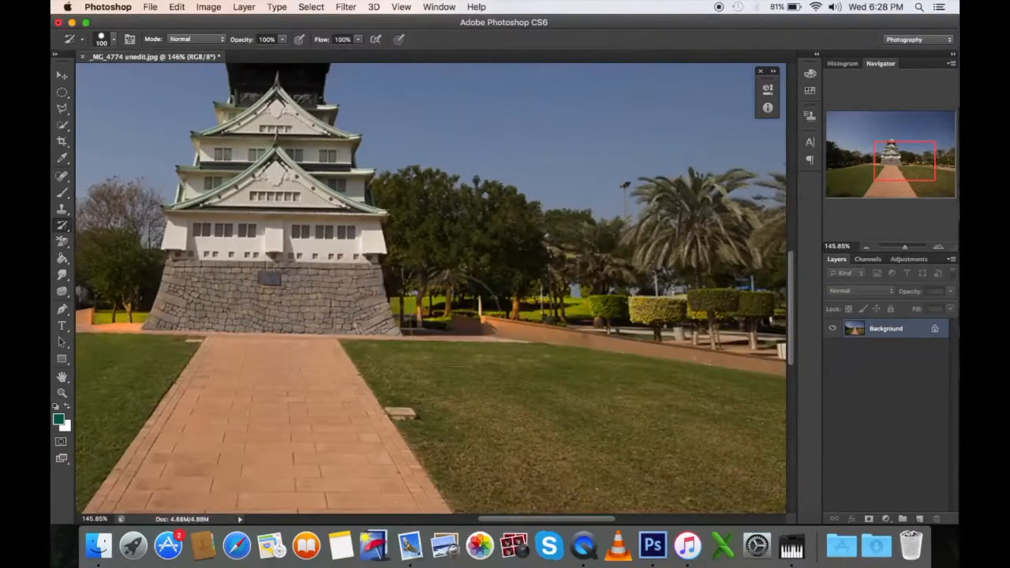
mouse_move(665, 300)
mouse_down()
mouse_move(659, 316)
mouse_move(638, 293)
mouse_move(433, 302)
mouse_up()
Step: Restore the left lawn and the wall and grass strip left of the castle's base with the History Brush
scroll(518, 345, left, 10)
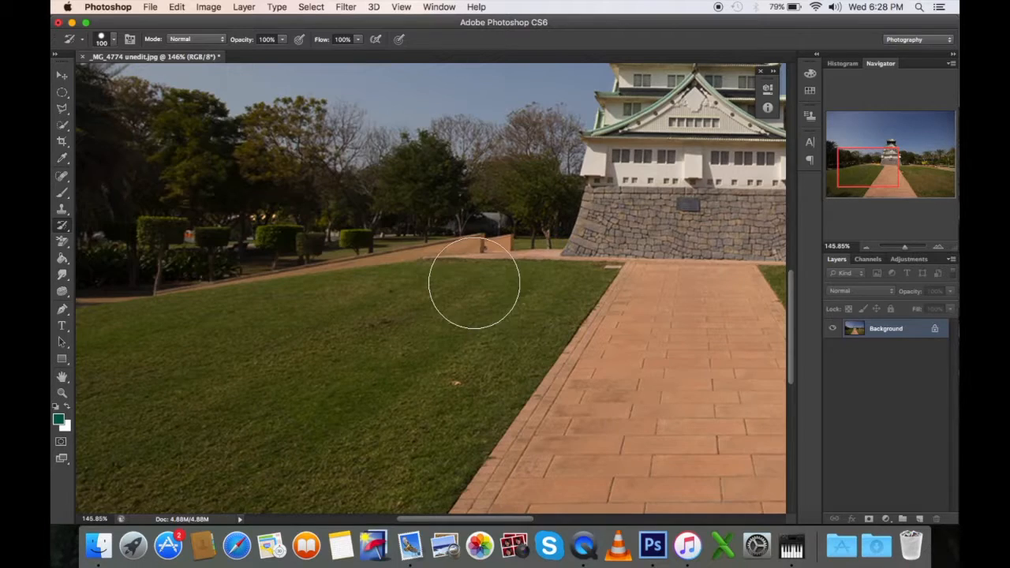
scroll(602, 205, right, 2)
scroll(603, 205, right, 6)
scroll(603, 206, up, 3)
scroll(434, 197, up, 4)
scroll(379, 226, down, 5)
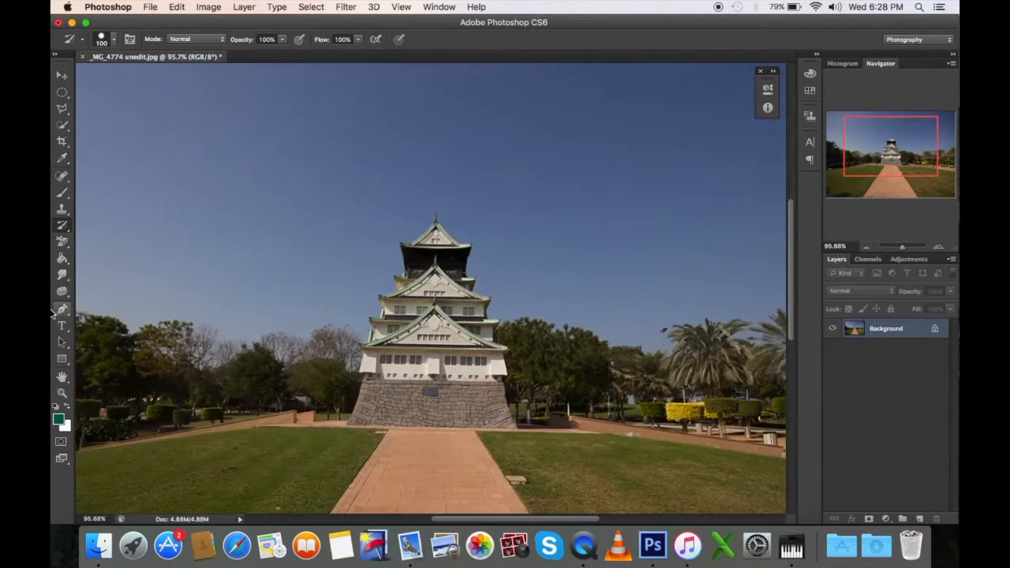
Step: Lighten a broad diagonal patch of sky left of the castle with the Dodge tool at Midtones and 37% exposure
click(62, 293)
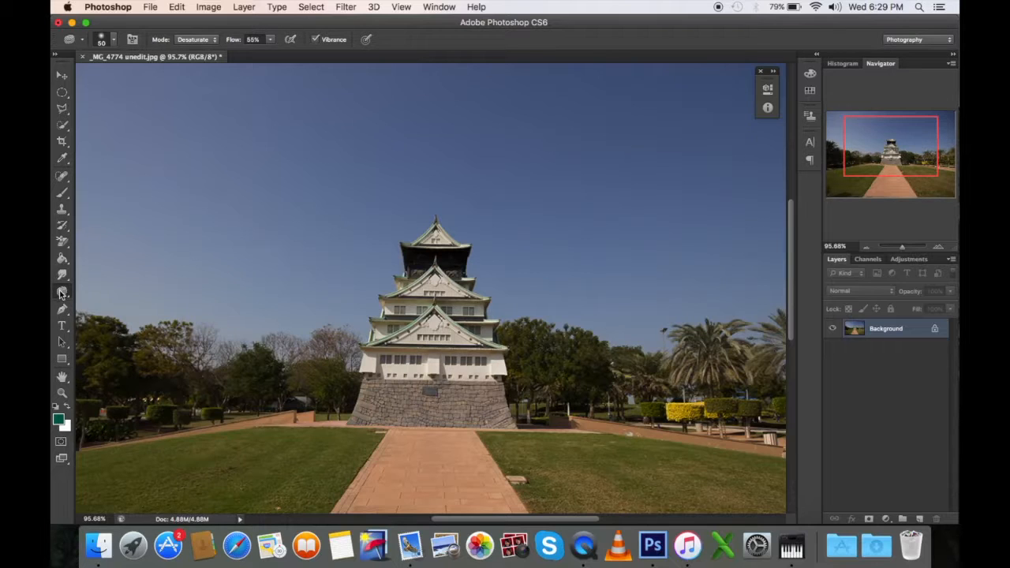
right_click(62, 293)
click(110, 288)
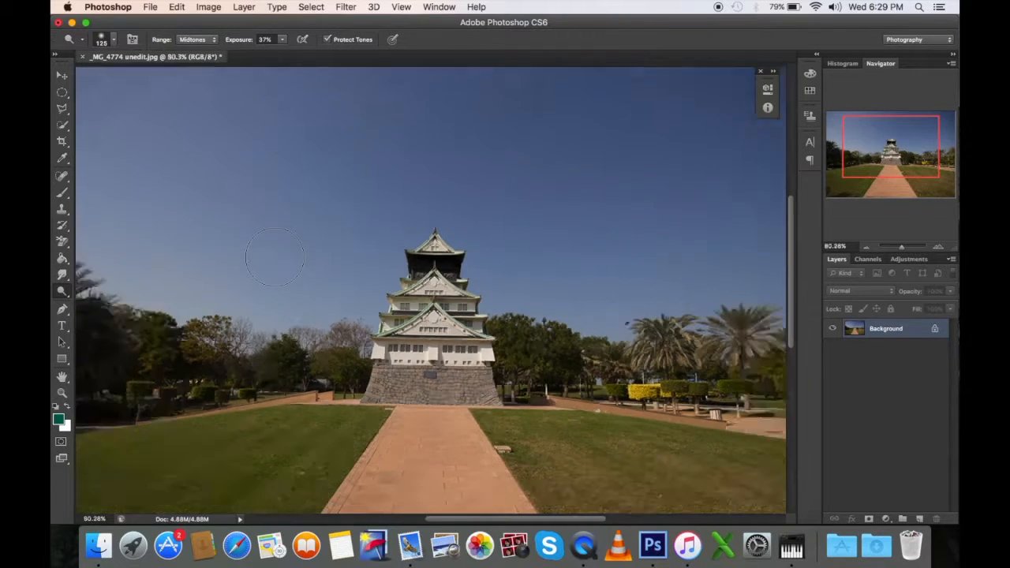
scroll(223, 197, down, 5)
mouse_move(237, 178)
mouse_down()
mouse_move(235, 226)
mouse_move(266, 185)
mouse_move(318, 197)
mouse_move(292, 218)
mouse_move(381, 149)
mouse_move(240, 299)
mouse_up()
scroll(320, 259, up, 3)
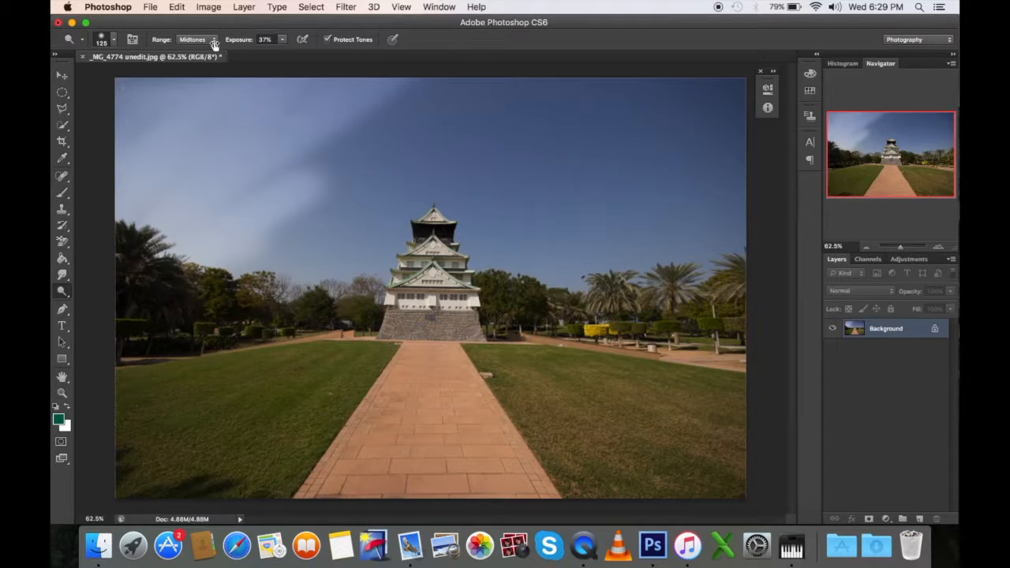
Step: Raise the Dodge exposure to 100%, brighten diagonal streaks in the sky left of the castle, and undo the last stroke
click(282, 40)
mouse_move(214, 190)
mouse_down()
mouse_move(174, 261)
mouse_move(301, 197)
mouse_move(227, 261)
mouse_move(173, 332)
mouse_move(225, 328)
mouse_move(180, 344)
mouse_move(112, 302)
mouse_move(166, 348)
mouse_move(162, 267)
mouse_move(140, 308)
mouse_move(191, 339)
mouse_move(162, 384)
mouse_move(244, 363)
mouse_move(175, 424)
mouse_move(266, 412)
mouse_move(258, 390)
mouse_move(176, 420)
mouse_move(292, 335)
mouse_move(298, 364)
mouse_move(251, 354)
mouse_move(127, 433)
mouse_up()
key(cmd+z)
key(cmd+z)
key(cmd+z)
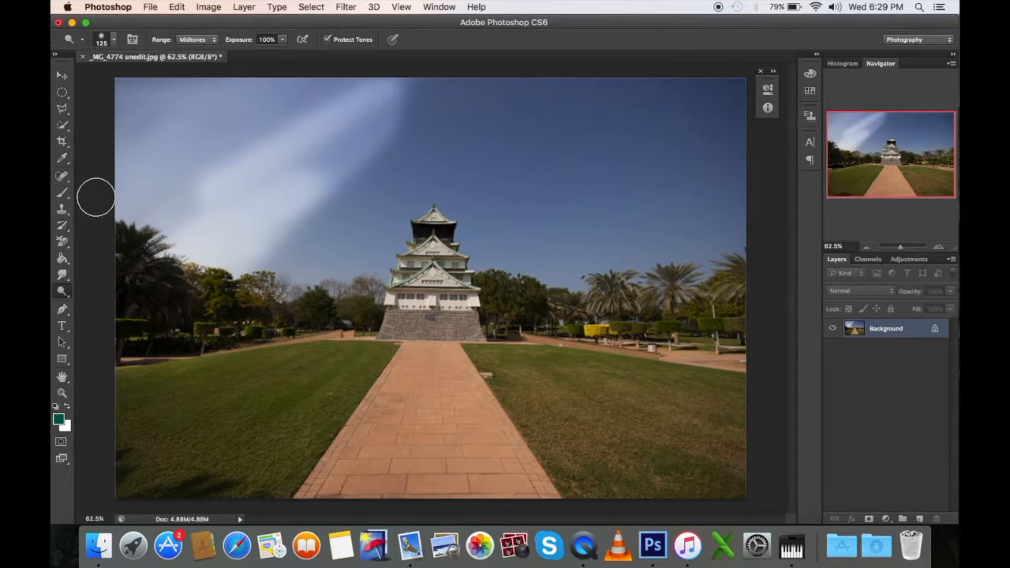
Step: Dodge the castle's left edge, the middle of the left lawn and the brick path at 100% exposure, undoing the last stroke
mouse_move(415, 278)
mouse_down()
mouse_move(430, 257)
mouse_move(385, 329)
mouse_up()
mouse_move(225, 378)
mouse_down()
mouse_move(326, 359)
mouse_move(185, 451)
mouse_move(248, 355)
mouse_move(283, 383)
mouse_move(249, 354)
mouse_move(303, 407)
mouse_move(283, 384)
mouse_move(326, 394)
mouse_move(328, 381)
mouse_move(503, 454)
mouse_up()
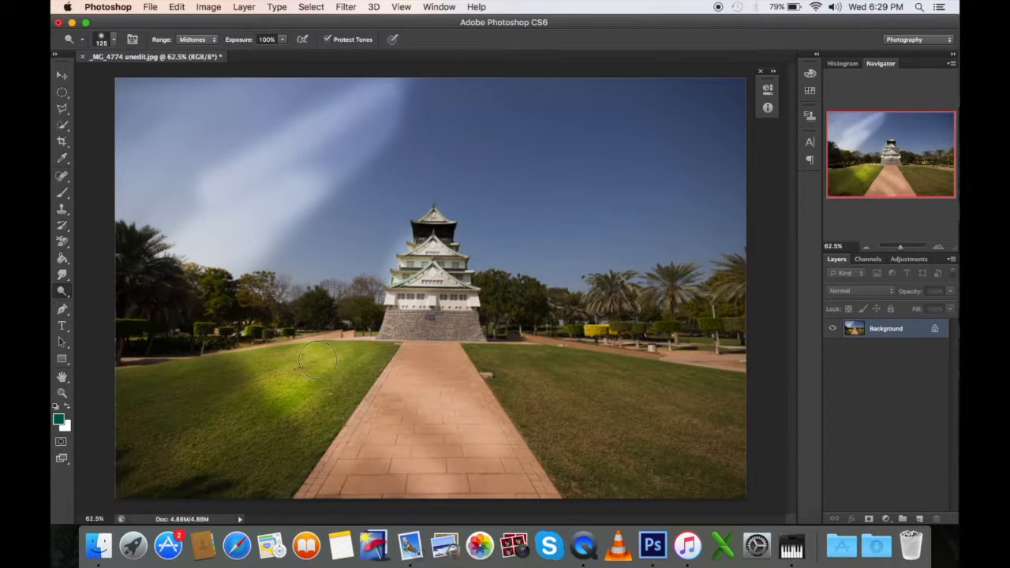
key(super+z)
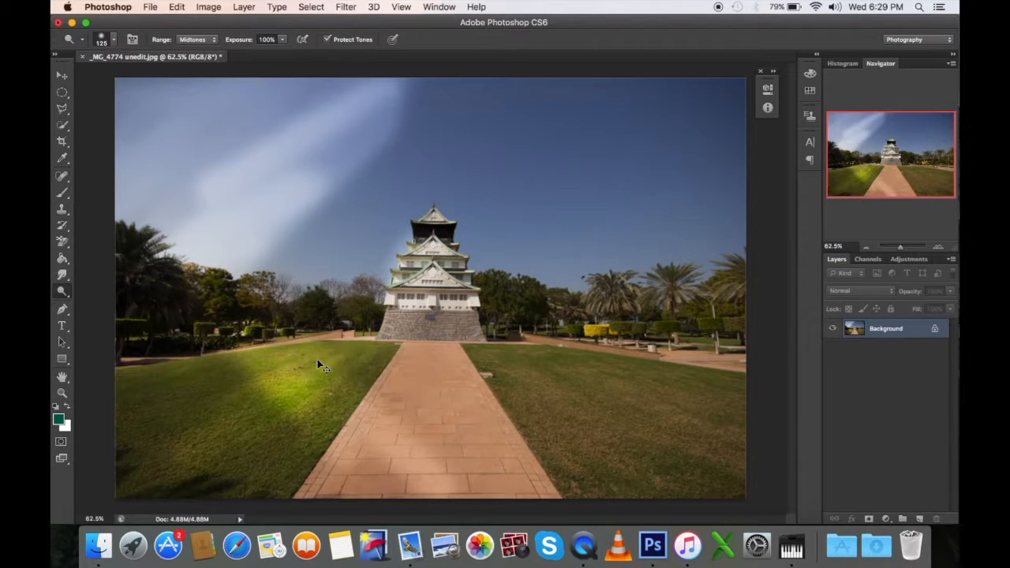
Step: Darken parts of both lawns and the brick path with the Burn tool at Highlights range and 100% exposure
right_click(62, 293)
click(111, 300)
mouse_move(544, 375)
mouse_down()
mouse_move(628, 408)
mouse_move(610, 422)
mouse_up()
mouse_move(228, 411)
mouse_down()
mouse_move(219, 408)
mouse_move(192, 444)
mouse_move(176, 442)
mouse_move(231, 423)
mouse_move(325, 355)
mouse_move(277, 372)
mouse_move(317, 421)
mouse_move(282, 436)
mouse_move(427, 466)
mouse_move(387, 402)
mouse_move(458, 364)
mouse_move(478, 458)
mouse_up()
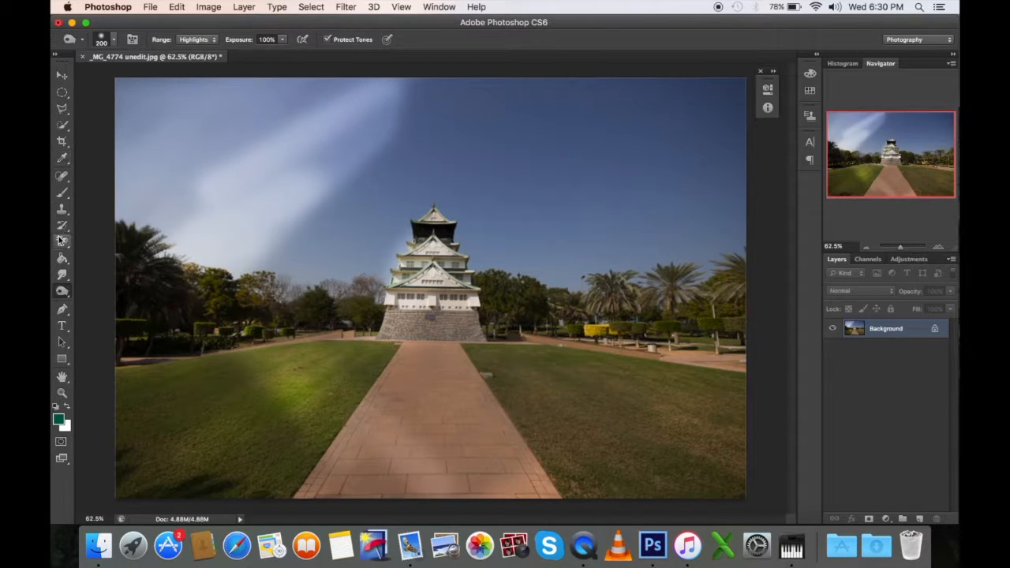
Step: Try a triangular Polygonal Lasso selection from the left trees across the castle and path, and deselect it
click(62, 274)
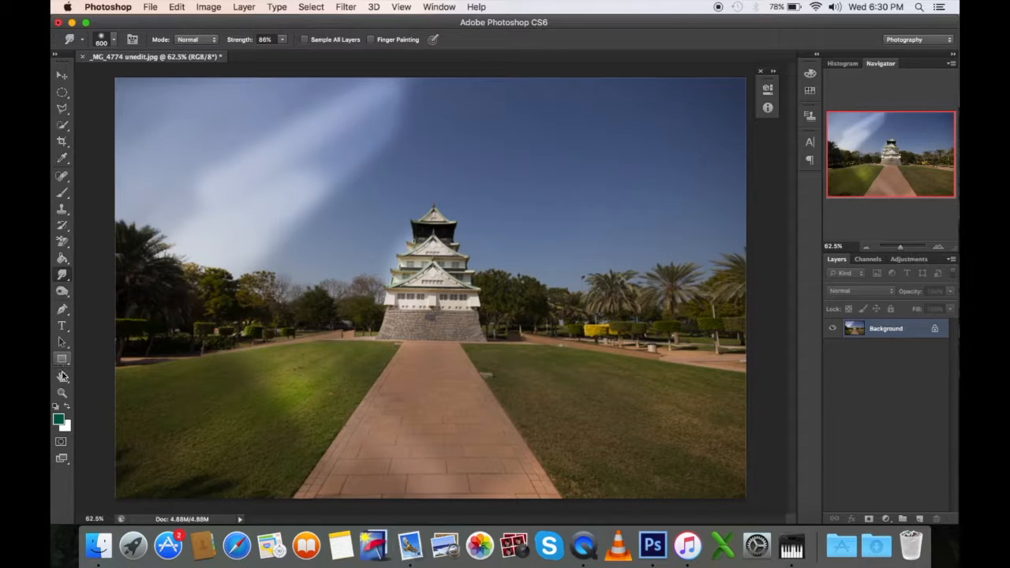
click(63, 93)
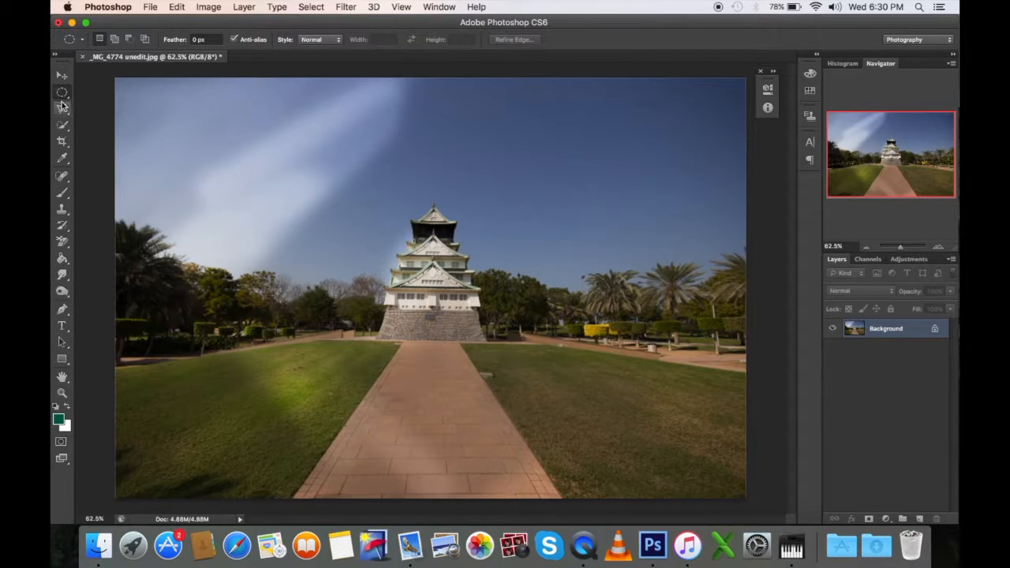
click(62, 110)
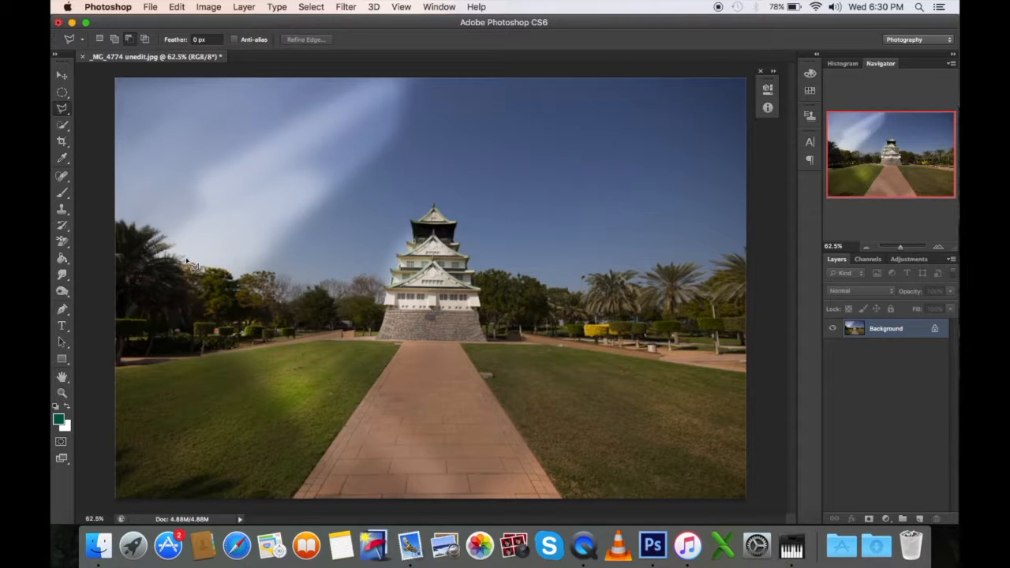
click(470, 105)
click(483, 458)
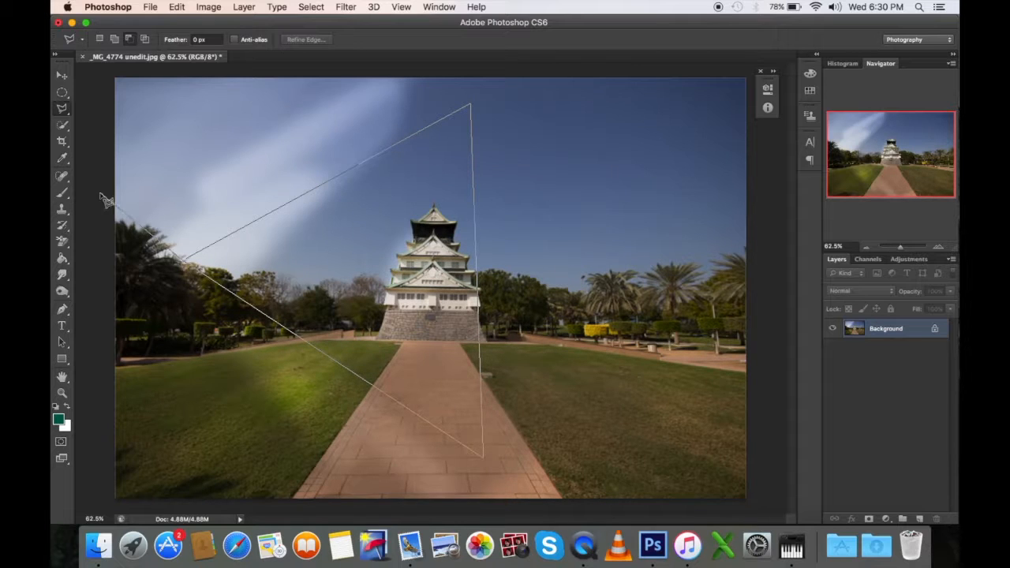
click(186, 261)
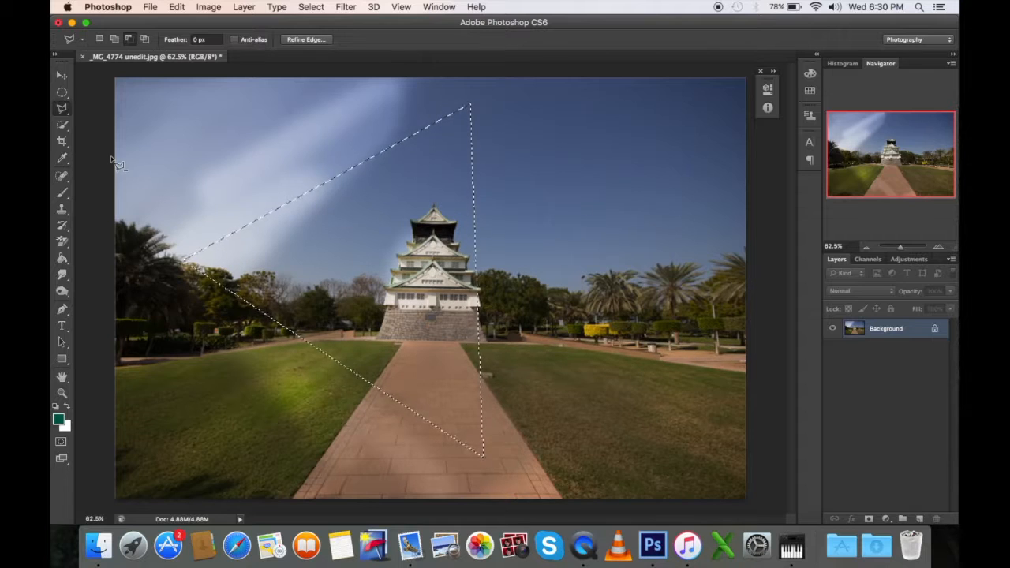
key(super+d)
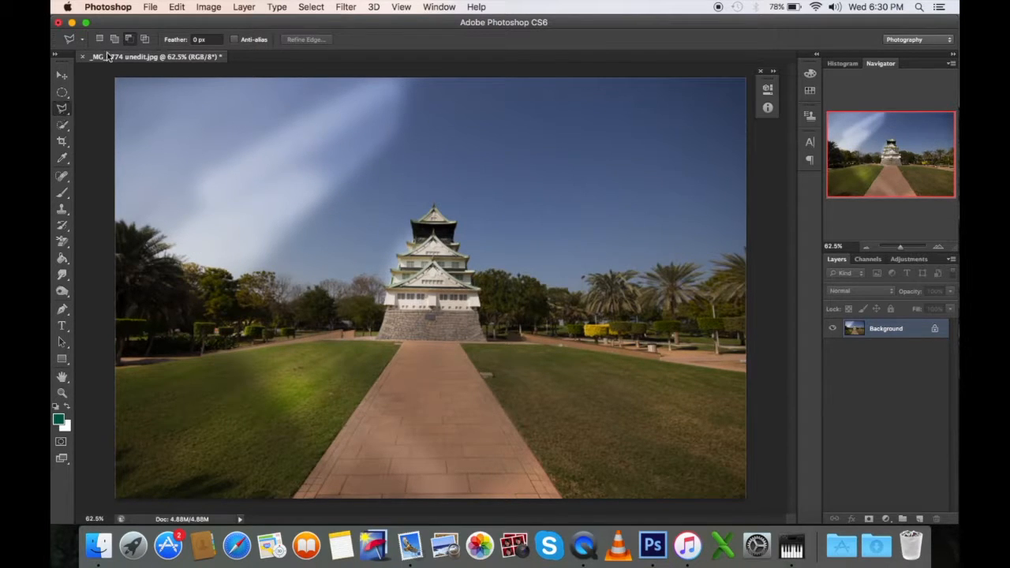
Step: Select a narrow triangle spanning the sky, trees and lawn left of the castle with the Polygonal Lasso in add-to-selection mode
click(174, 251)
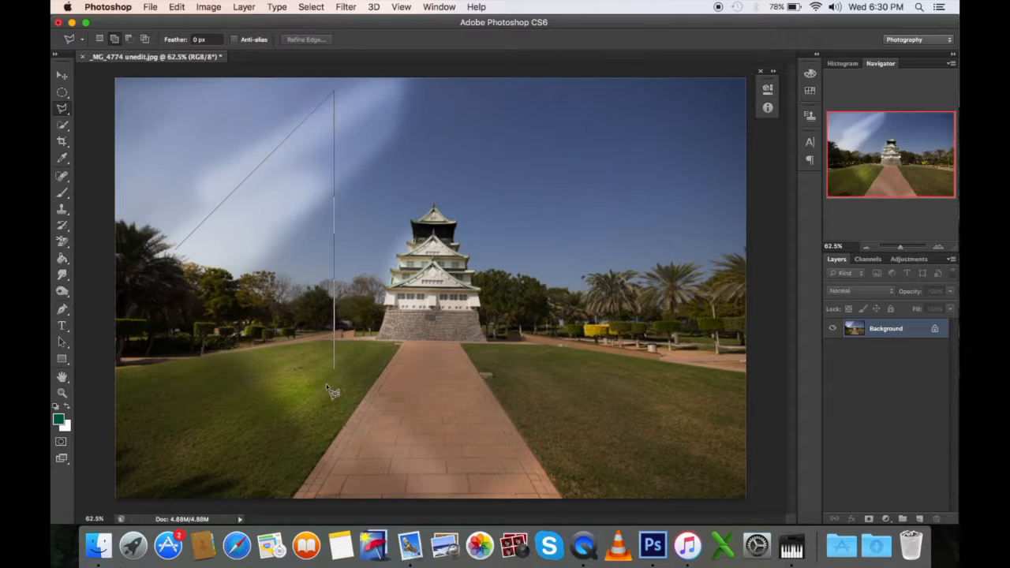
click(334, 402)
click(175, 251)
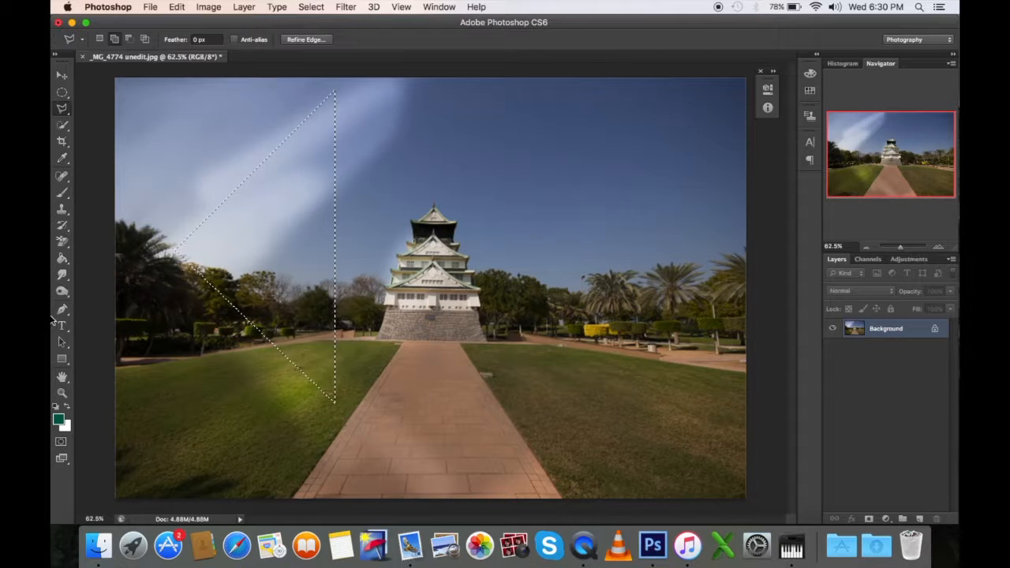
Step: Burn the sky and lawn inside the triangular selection with Highlights range at 100% exposure
click(62, 292)
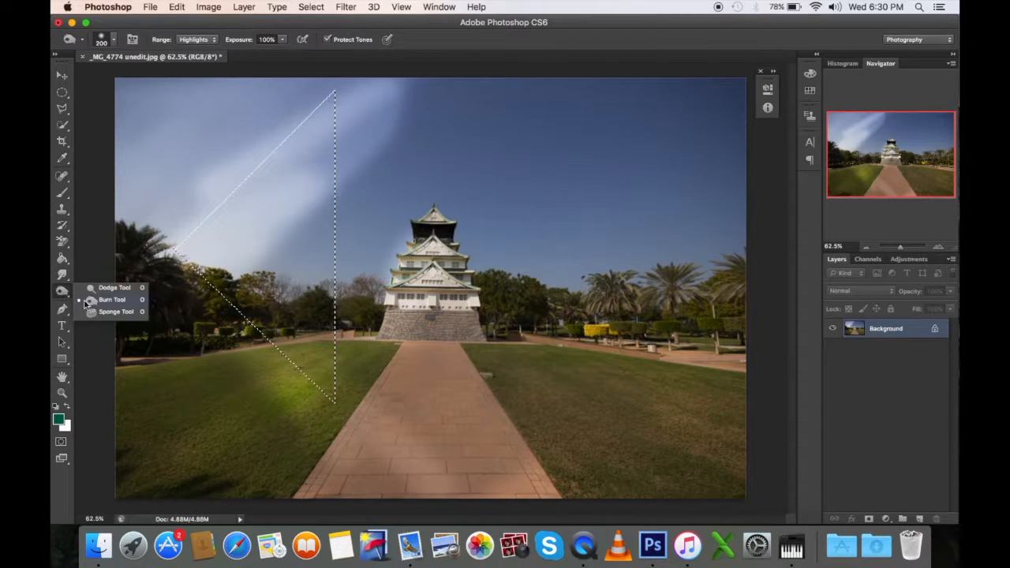
click(89, 301)
mouse_move(232, 223)
mouse_down()
mouse_move(220, 244)
mouse_move(271, 195)
mouse_move(229, 257)
mouse_move(271, 273)
mouse_move(255, 429)
mouse_up()
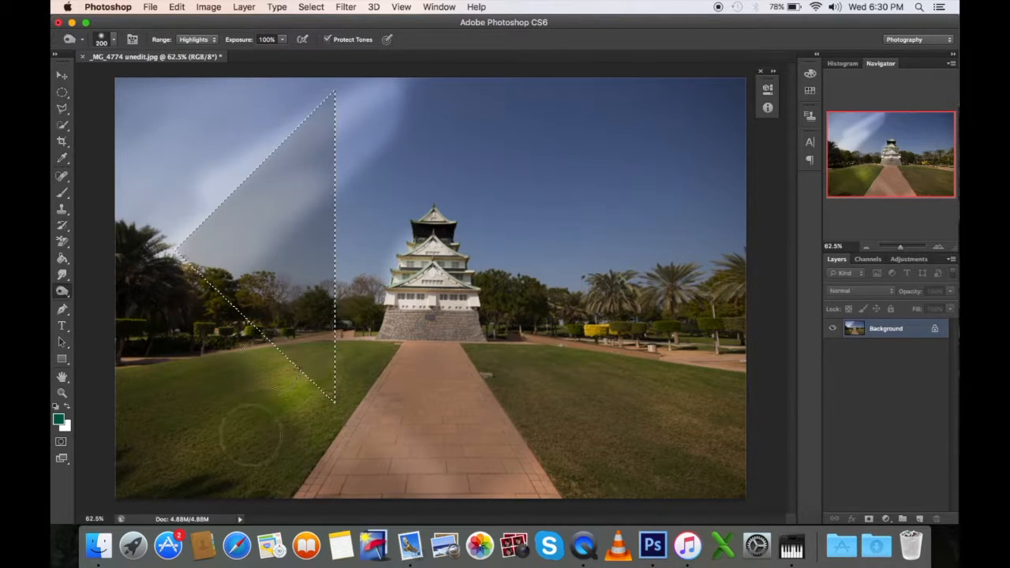
drag(321, 247, 265, 320)
Step: Dodge the sky and lawn inside the triangular selection with Midtones at 100% exposure, and deselect
right_click(65, 296)
click(90, 290)
mouse_move(294, 179)
mouse_down()
mouse_move(264, 251)
mouse_move(272, 324)
mouse_move(308, 412)
mouse_up()
key(super+d)
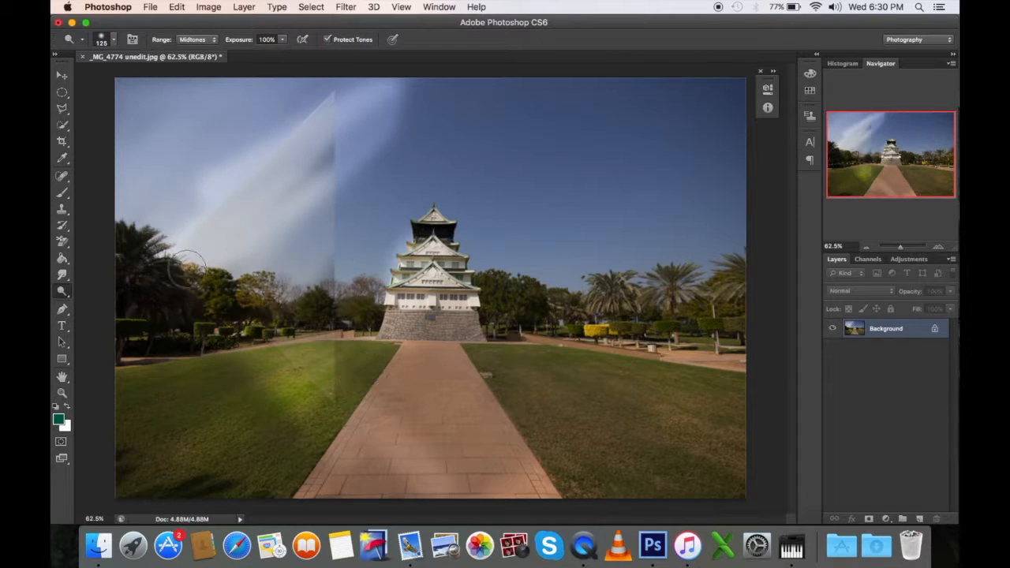